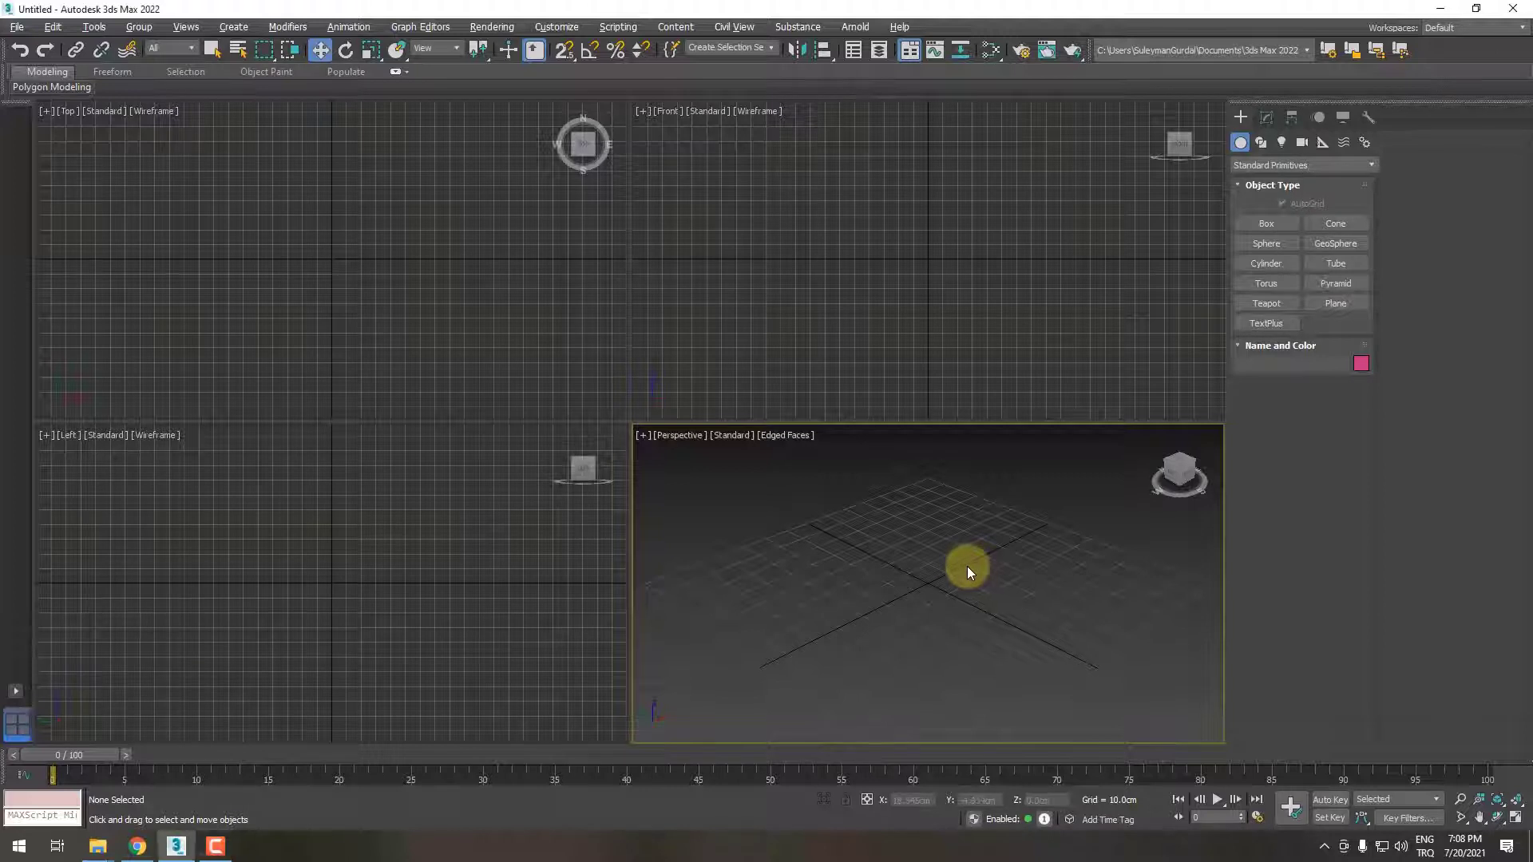
Step: Maximize the Perspective viewport so it fills the whole workspace
key(alt+w)
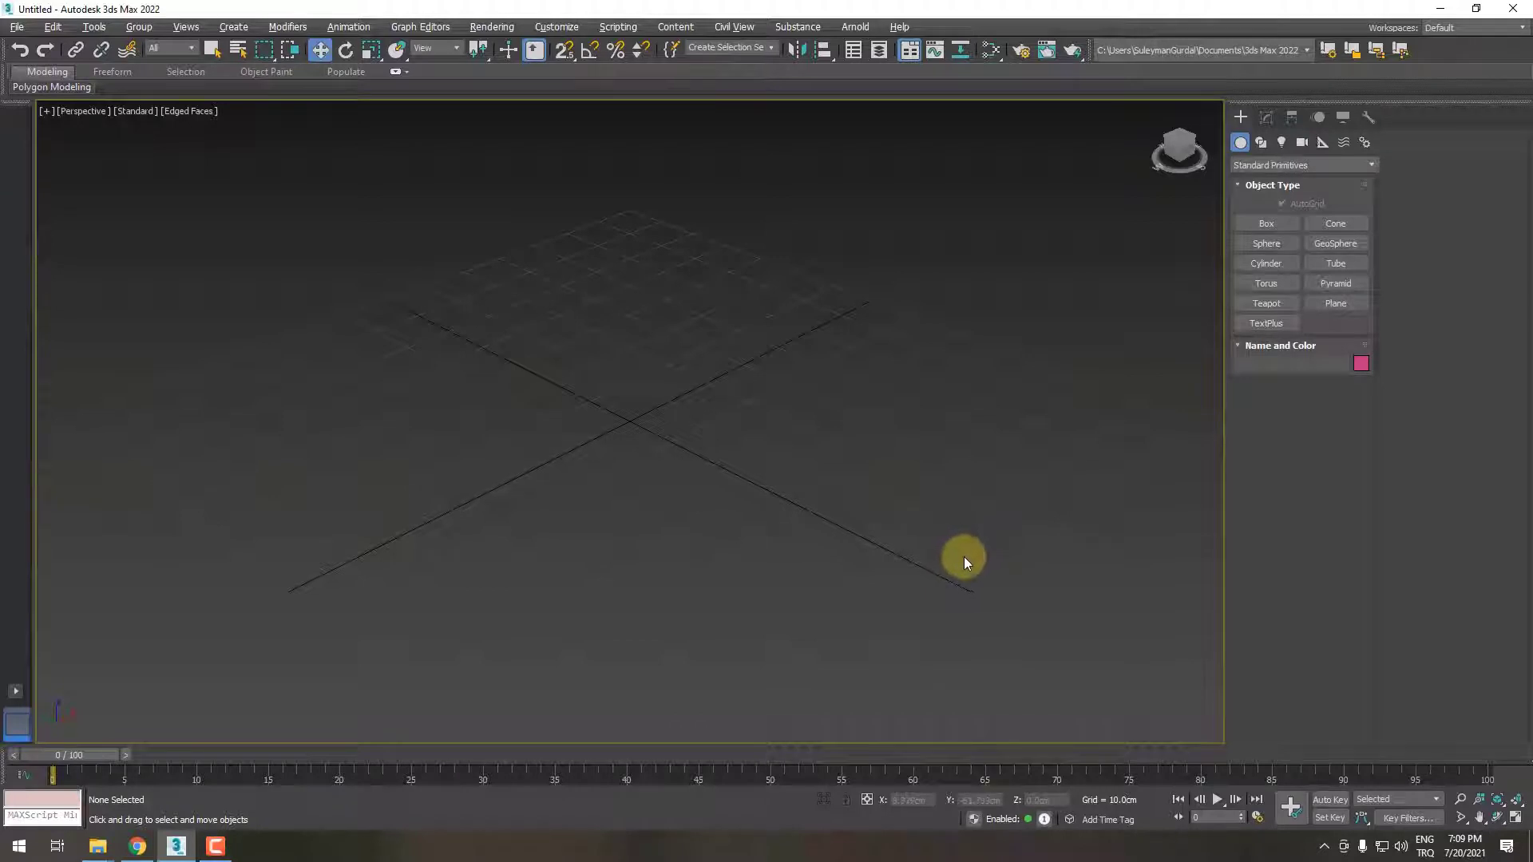
Step: Draw a sphere on the grid in the plainly shaded Perspective view
key(F4)
click(1264, 244)
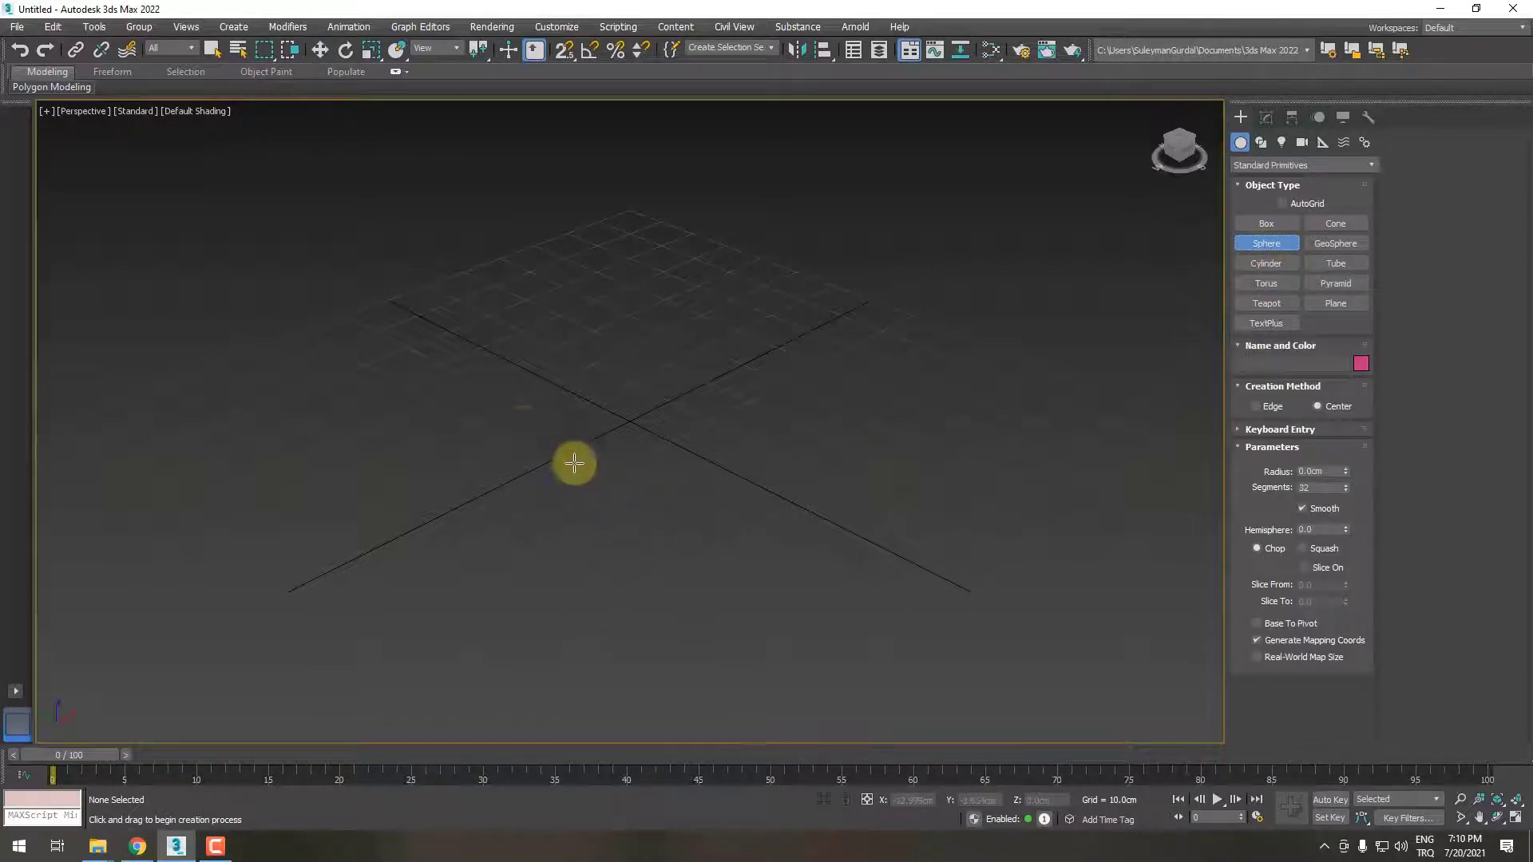
drag(533, 414, 589, 519)
Step: Raise the sphere above the grid, turn on Edged Faces, and show its Modify parameters
key(w)
scroll(587, 503, down, 2)
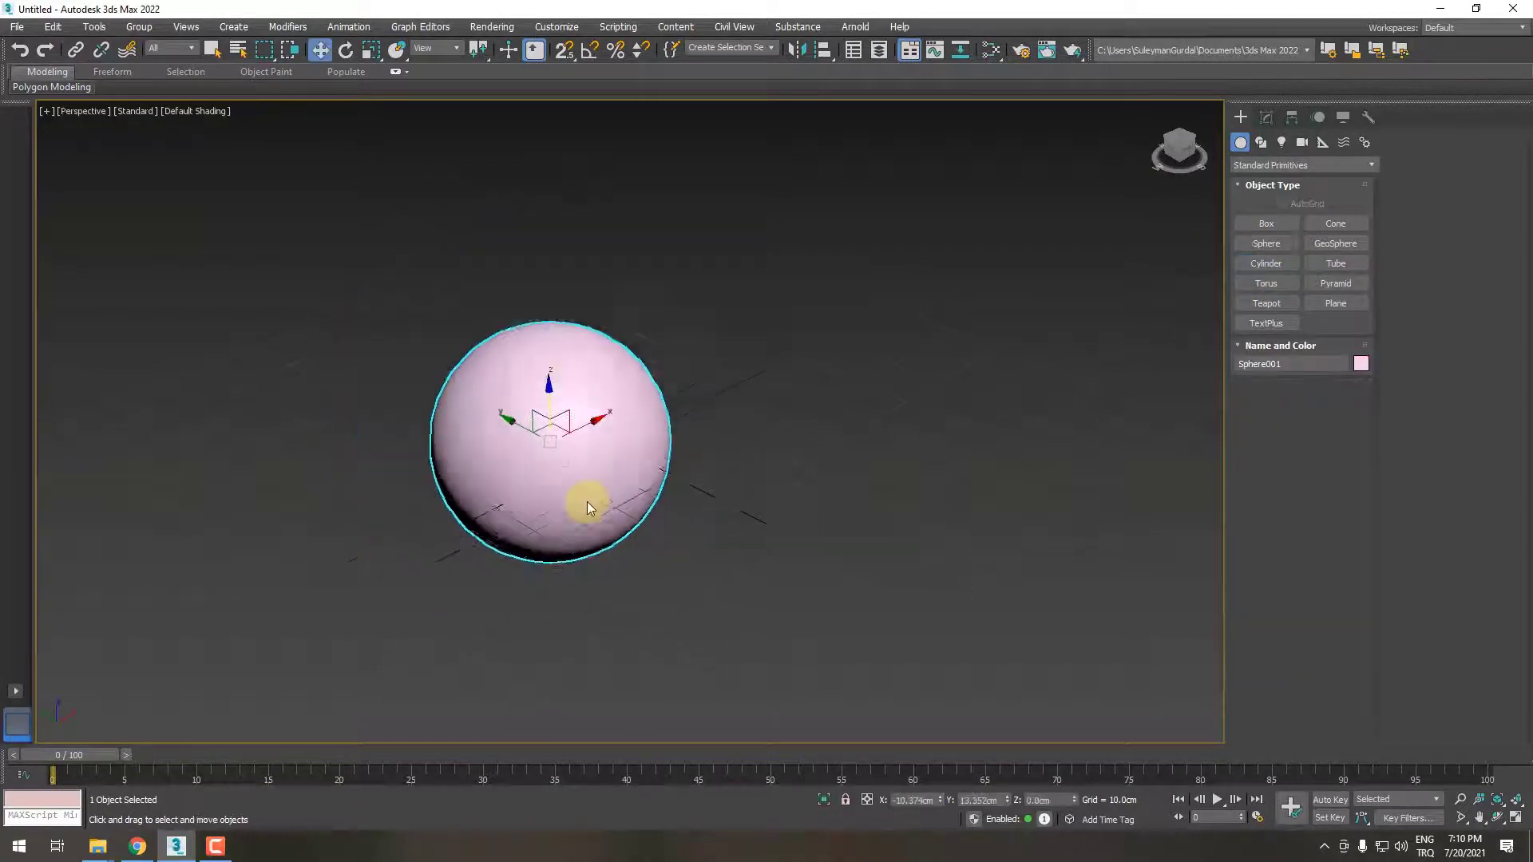
scroll(560, 421, down, 1)
drag(560, 421, 551, 300)
scroll(554, 411, up, 3)
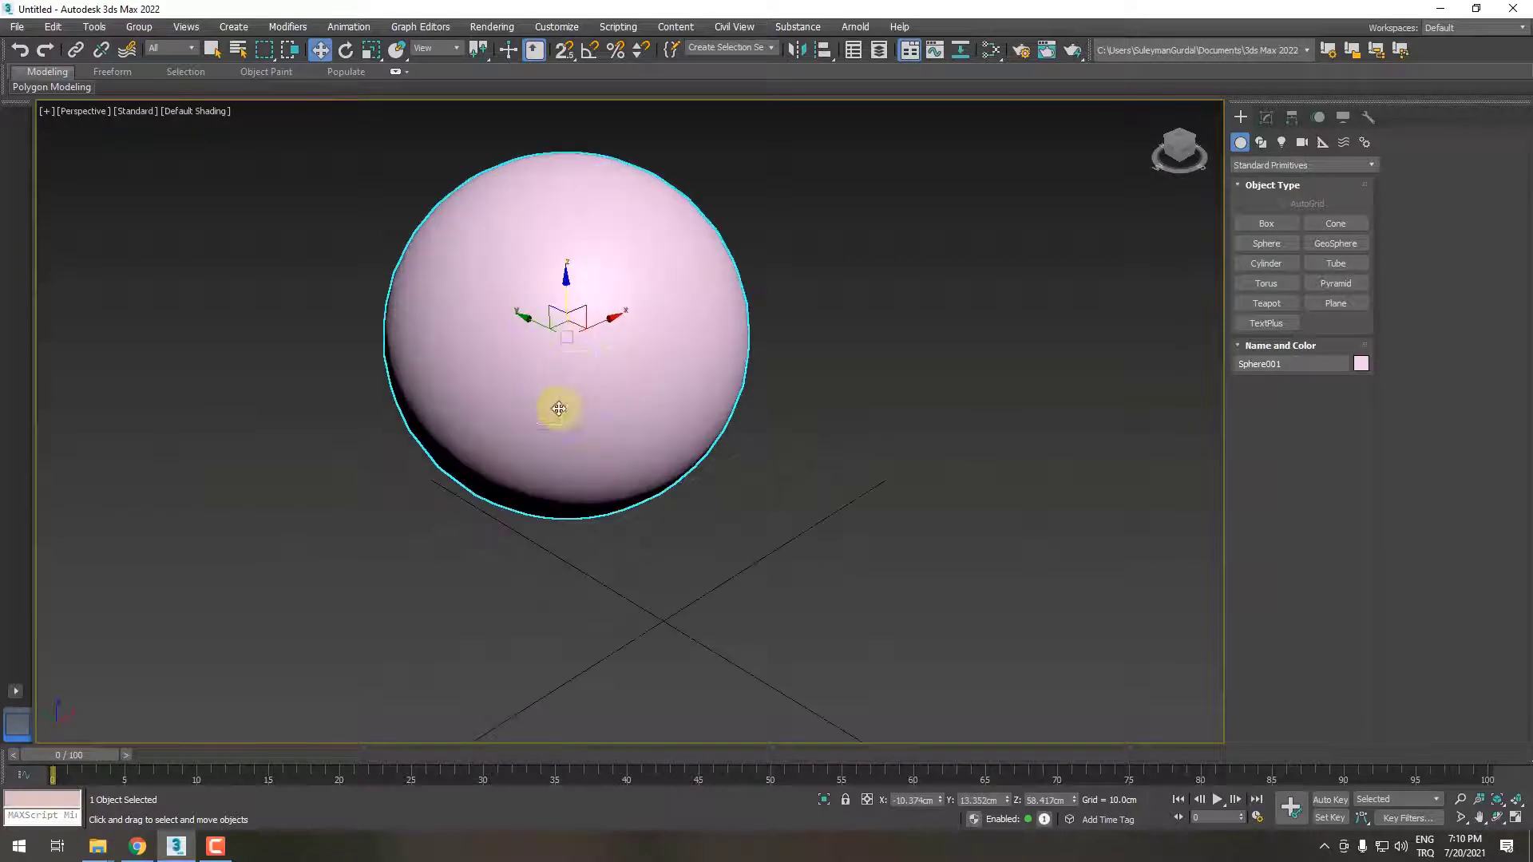
key(F4)
scroll(548, 240, up, 2)
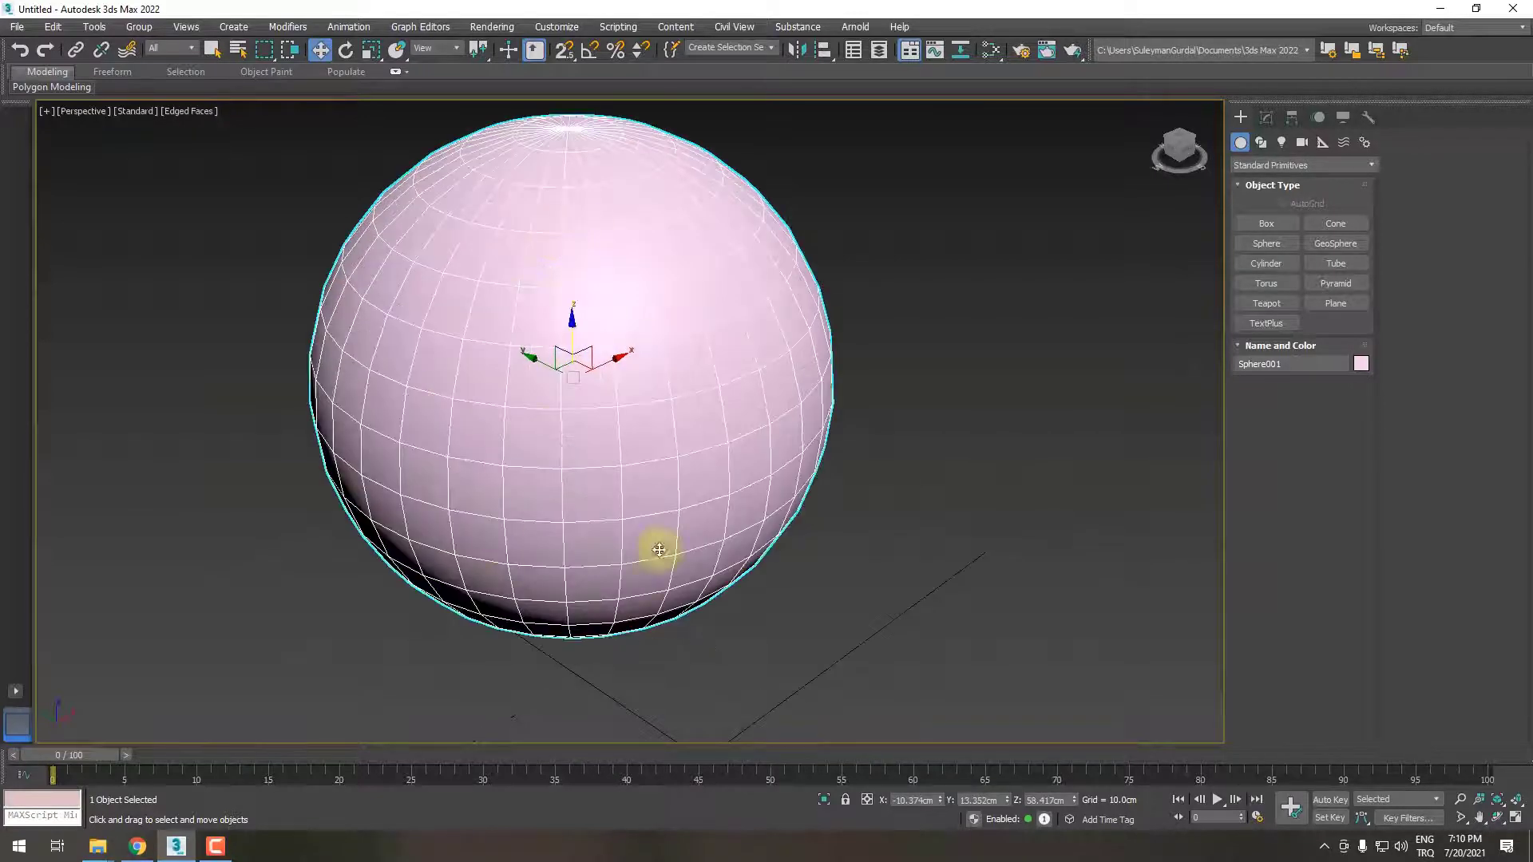
click(1267, 117)
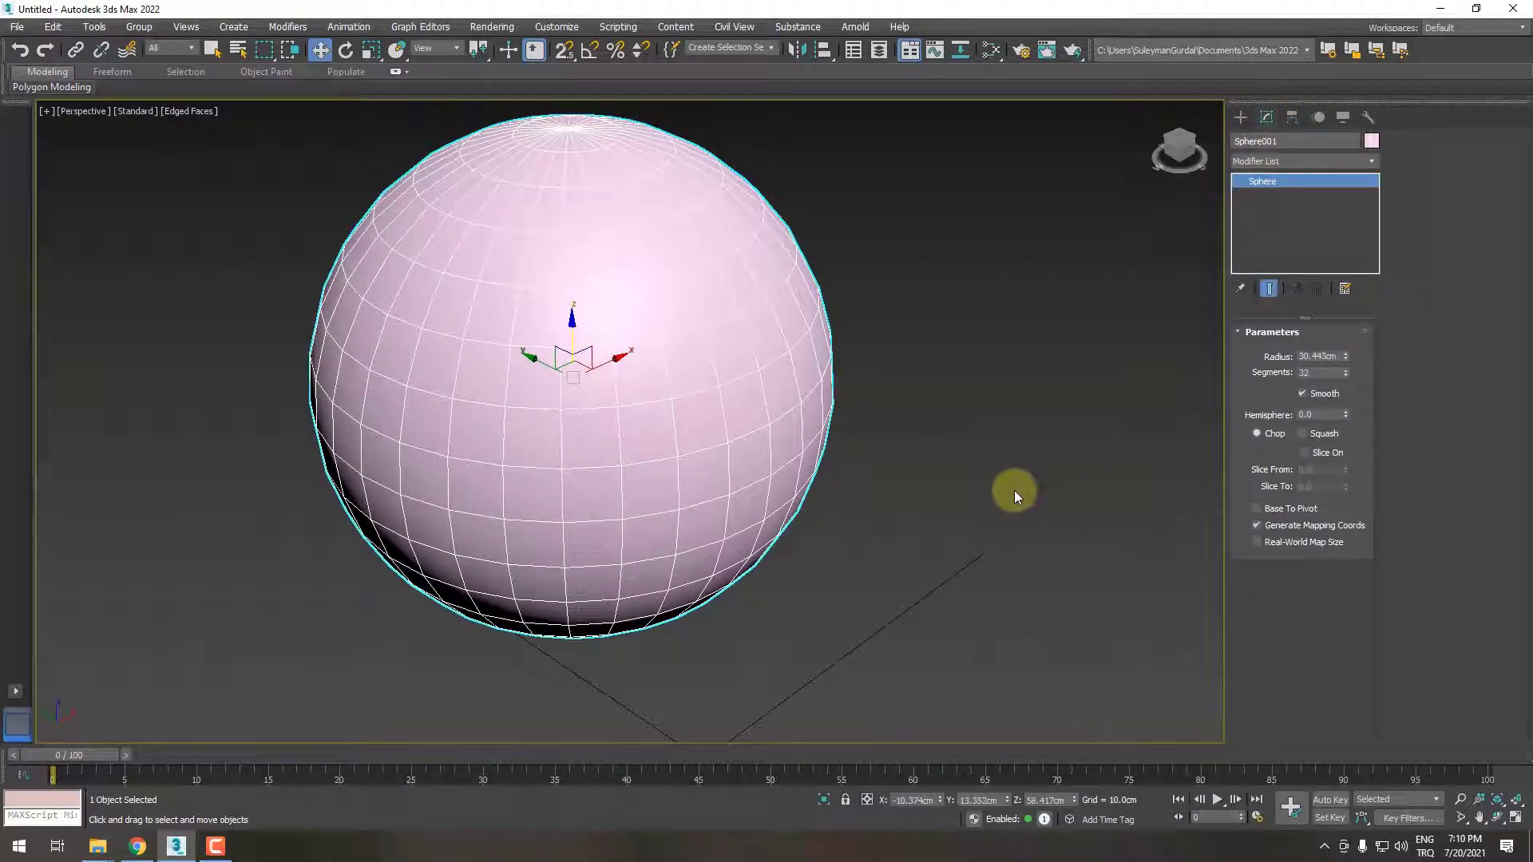
Step: Hide the edges and lower Sphere001's Segments to 8, orbiting to inspect the coarse ball
key(F4)
mouse_move(1014, 490)
middle_down()
mouse_move(1004, 535)
mouse_move(971, 551)
mouse_move(987, 575)
mouse_move(986, 542)
mouse_move(972, 567)
mouse_move(976, 525)
middle_up()
key(q)
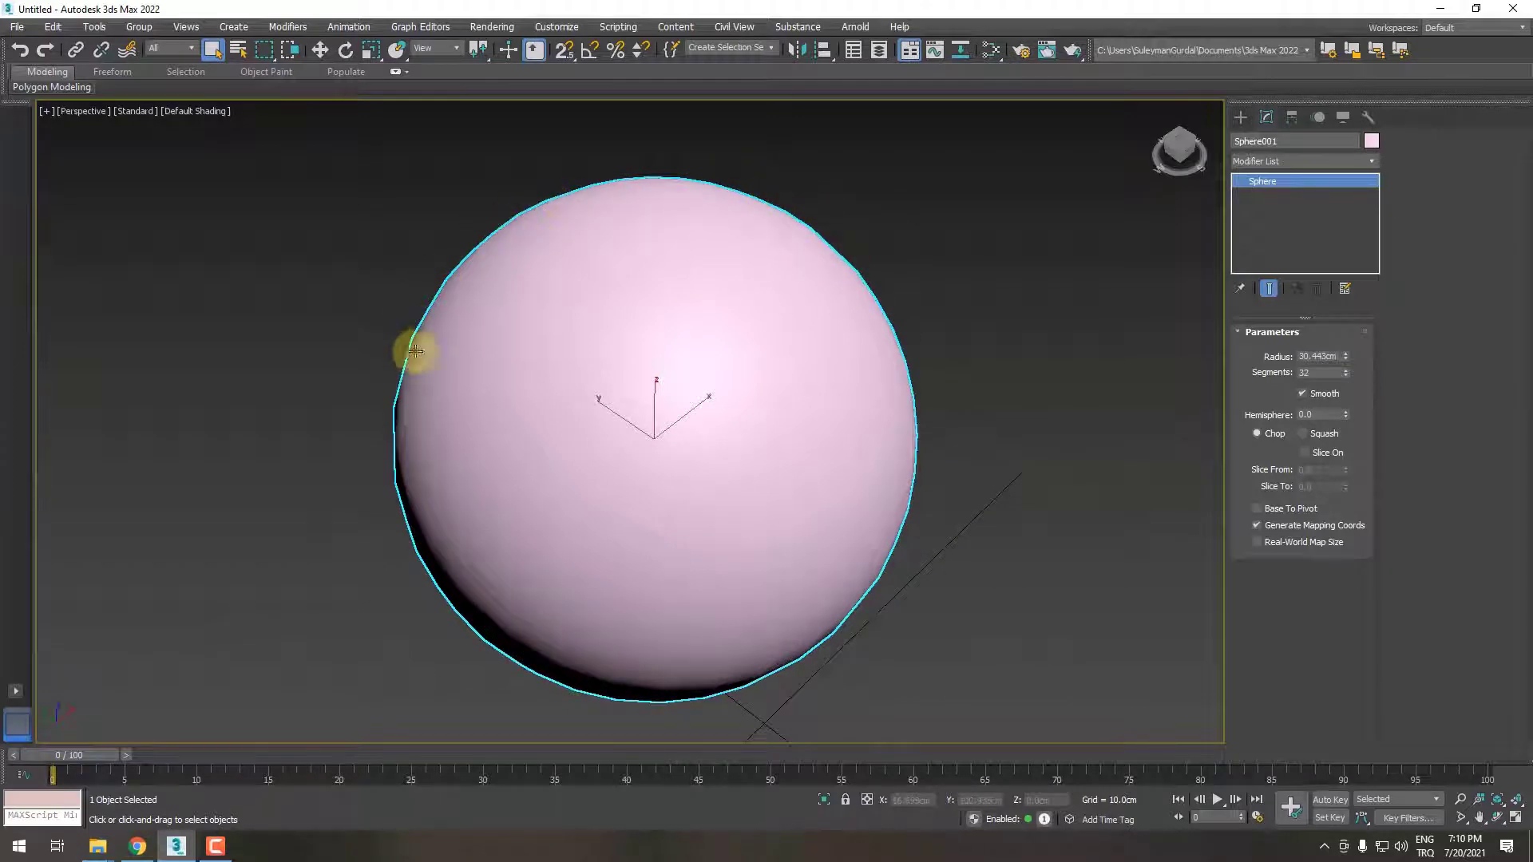
drag(1346, 373, 1349, 397)
alt+middle_drag(1024, 468, 1000, 418)
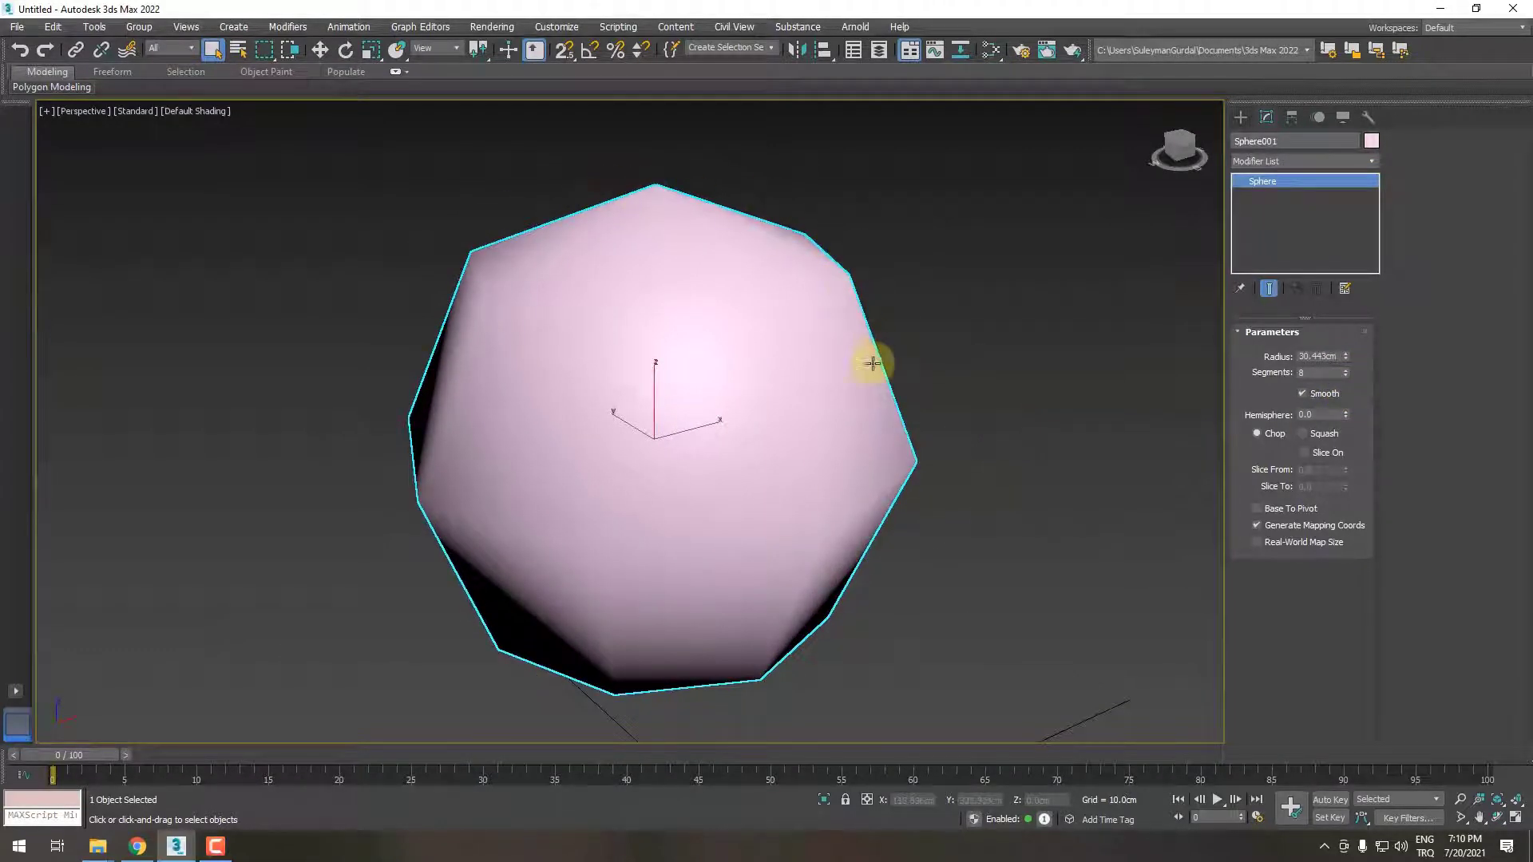
alt+middle_drag(849, 428, 872, 387)
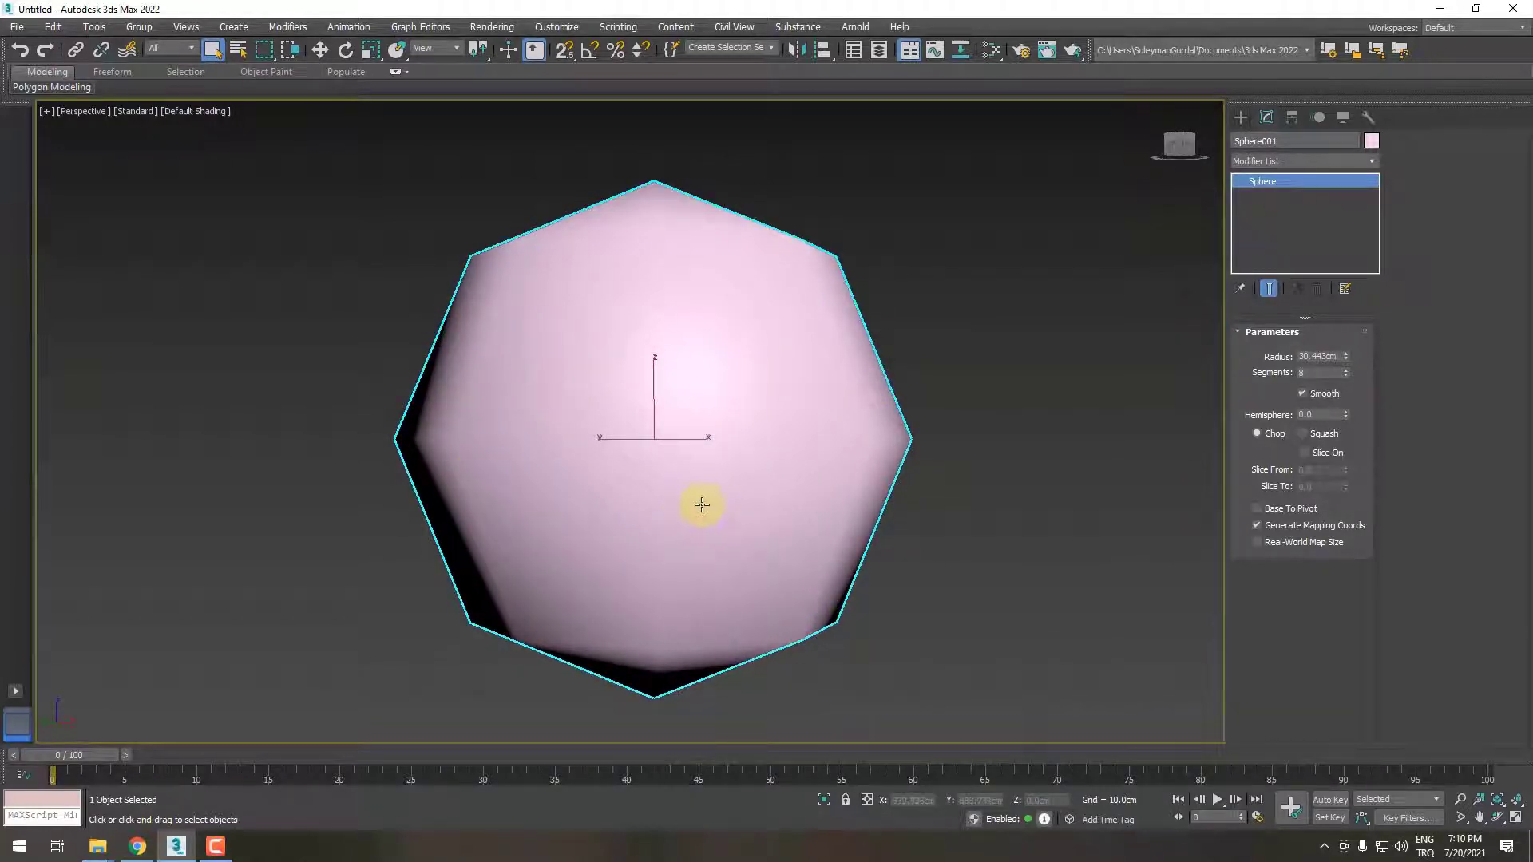
scroll(697, 493, up, 2)
alt+middle_drag(708, 500, 732, 523)
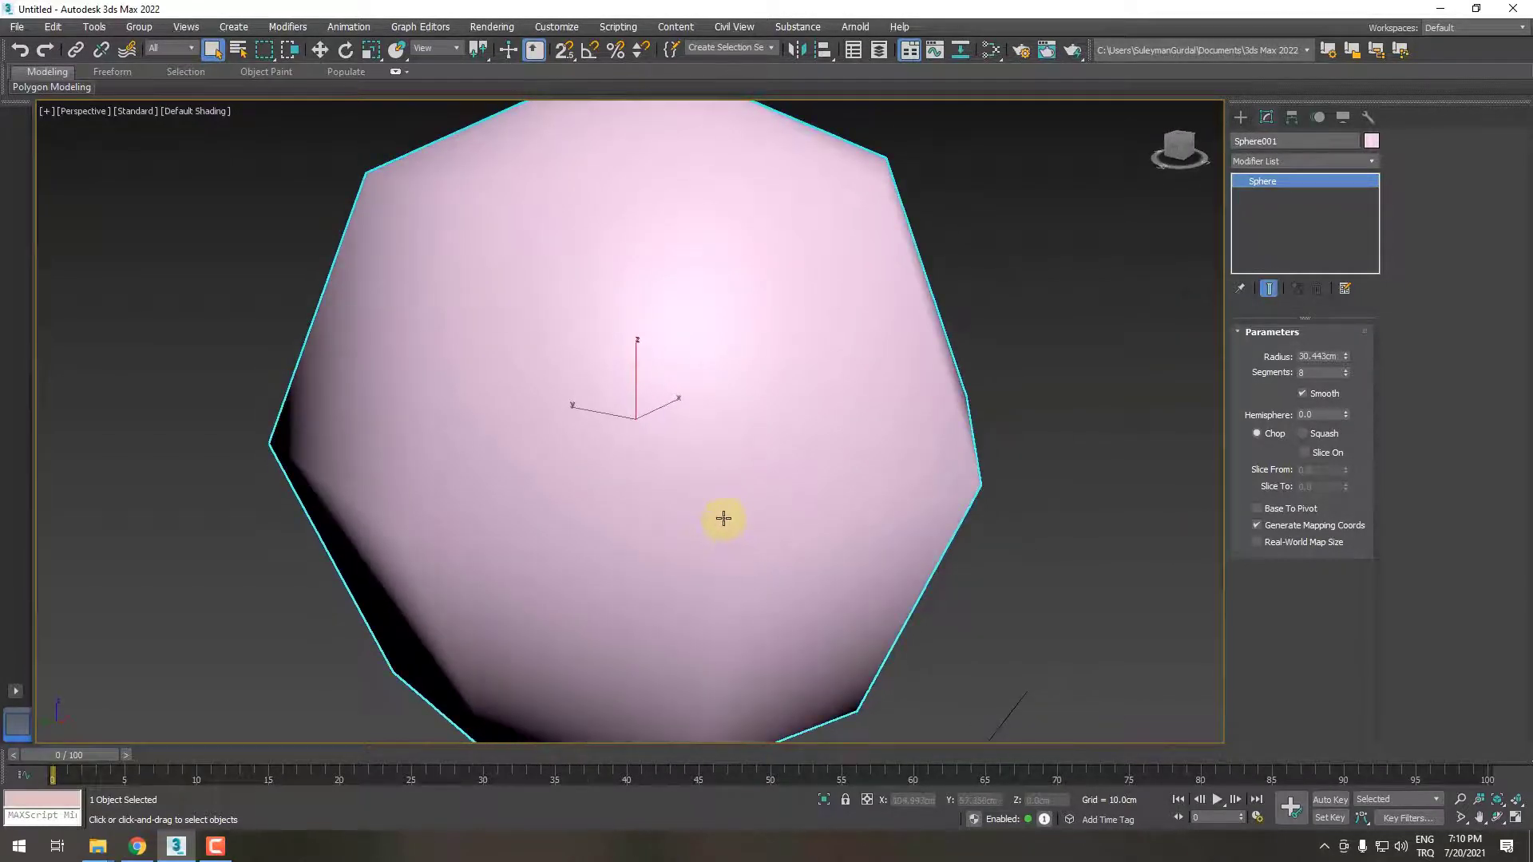
scroll(726, 519, down, 3)
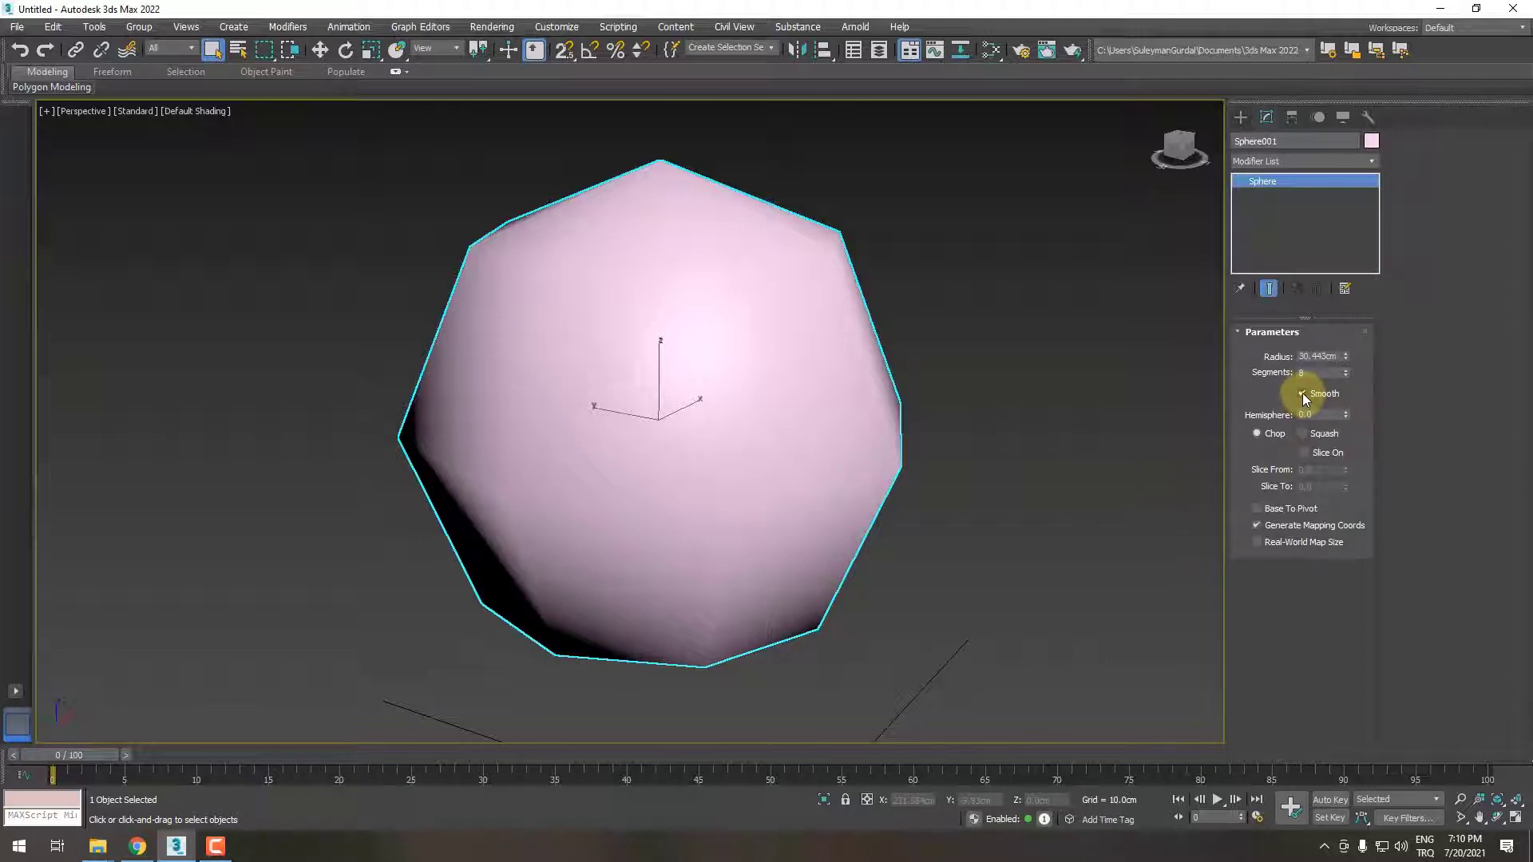
Step: Turn off Smooth and step the sphere's Segments down from 8 to 6
click(1302, 393)
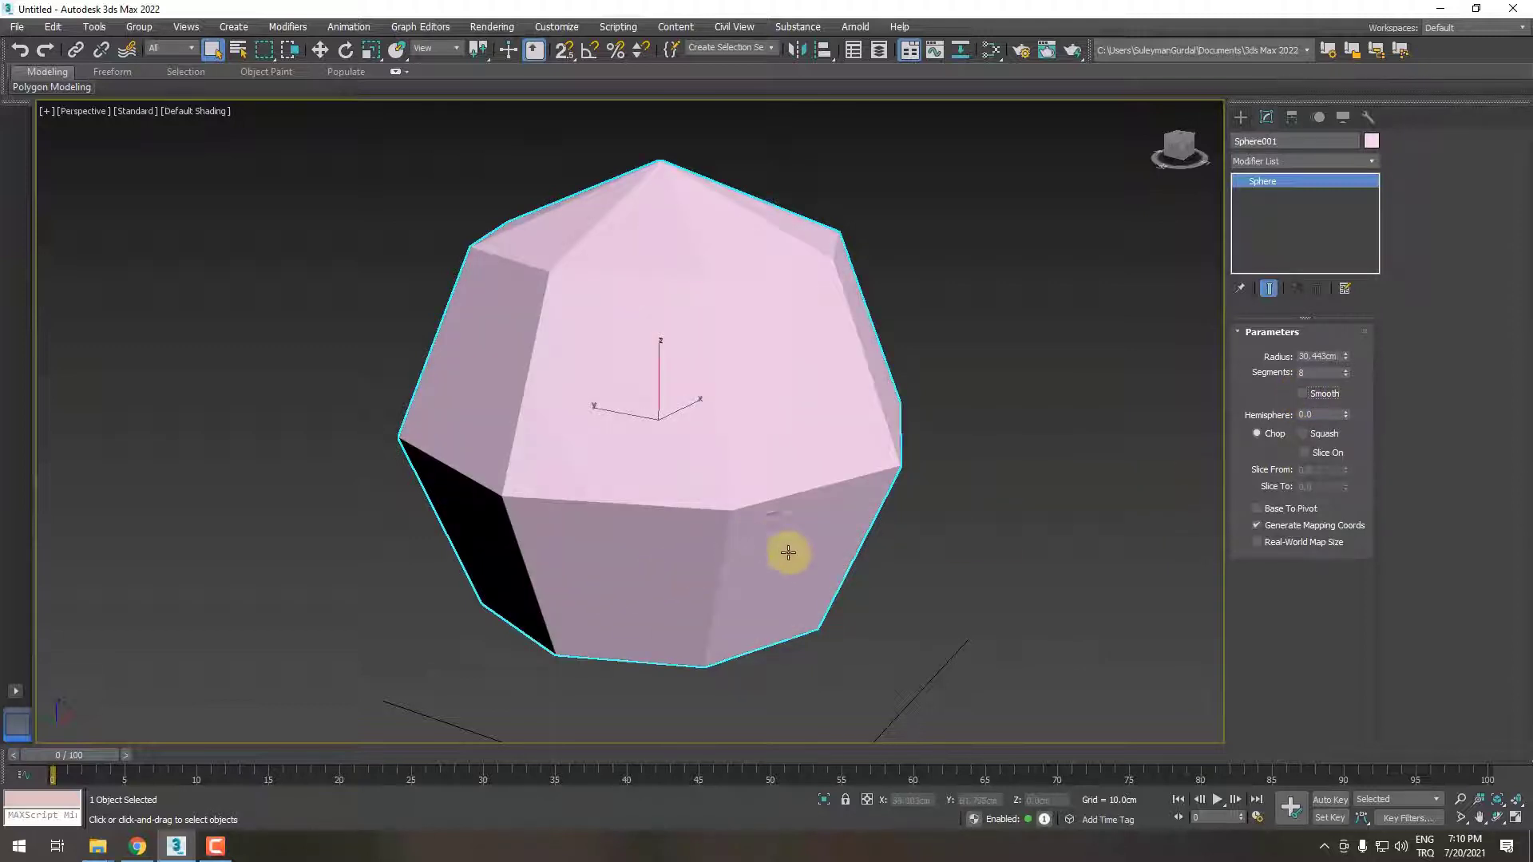
mouse_move(787, 548)
alt+middle_down()
mouse_move(833, 575)
mouse_move(854, 523)
mouse_move(927, 575)
mouse_move(896, 630)
mouse_move(557, 385)
mouse_move(702, 448)
alt+middle_up()
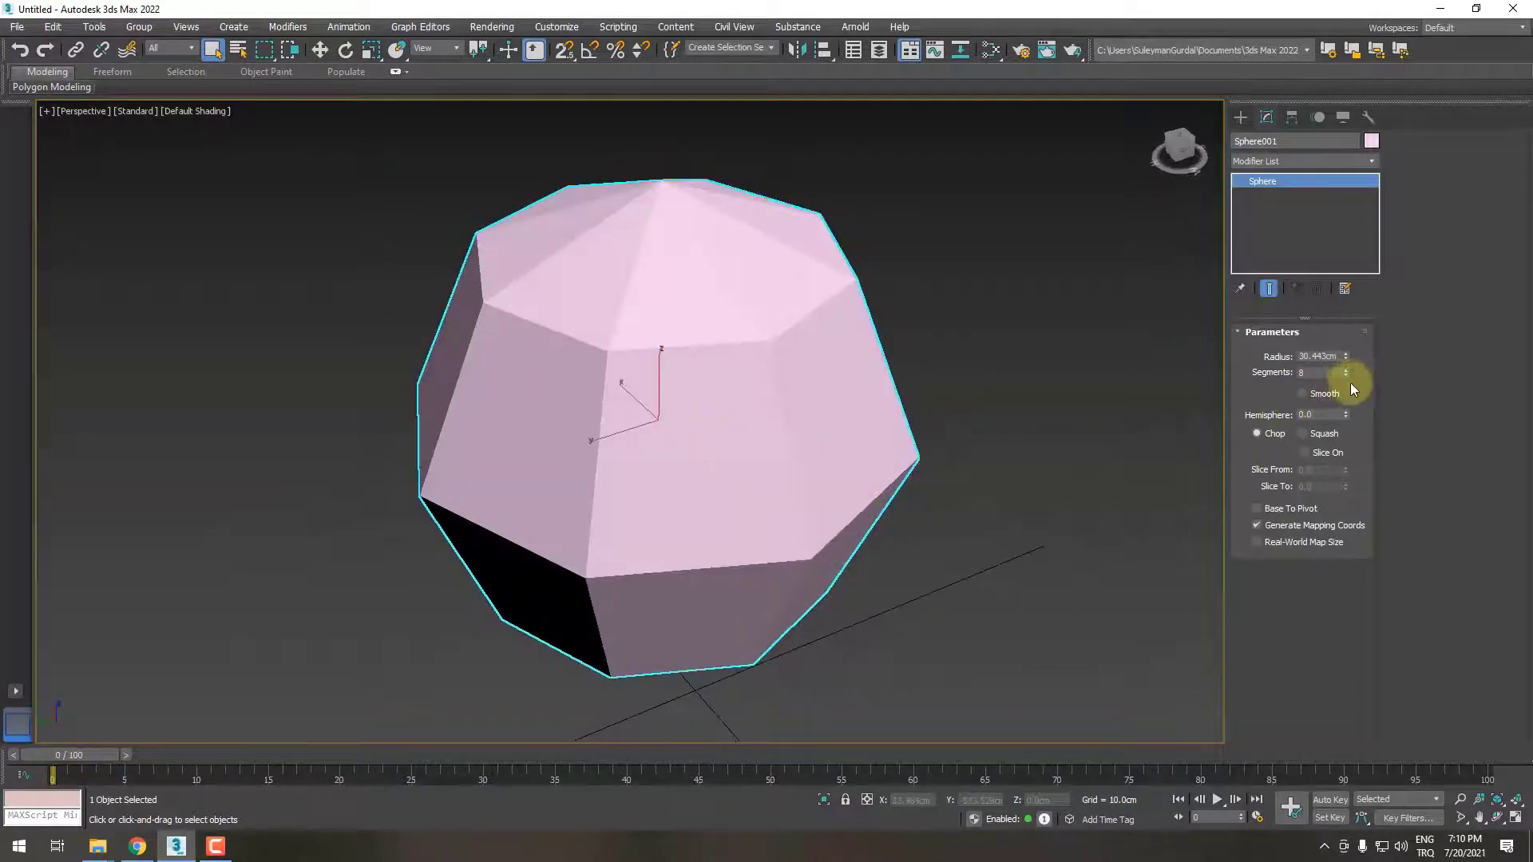
drag(1346, 375, 1345, 369)
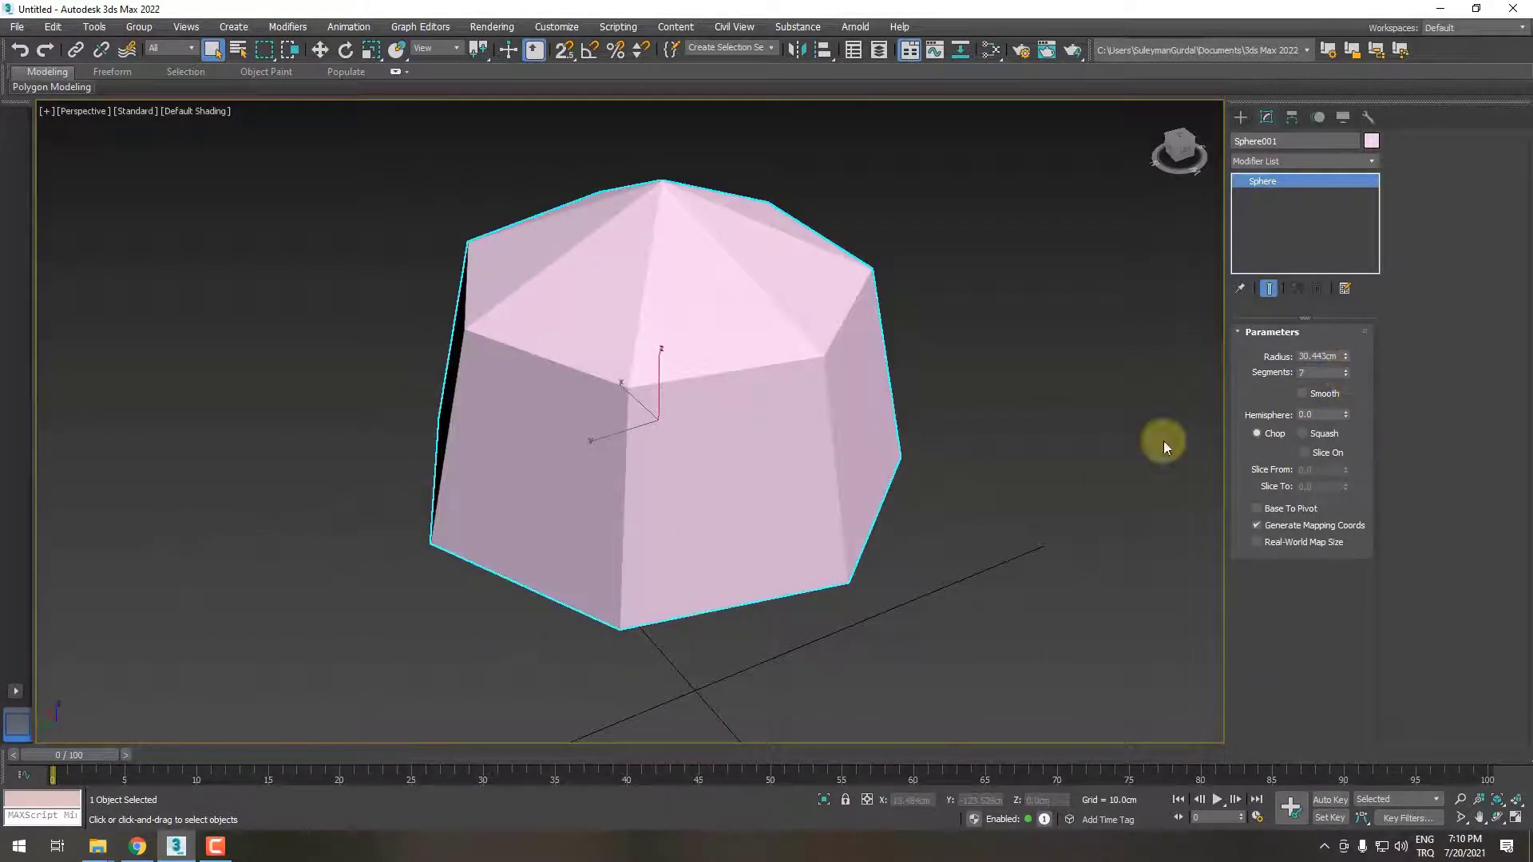
mouse_move(878, 455)
alt+middle_down()
mouse_move(715, 467)
mouse_move(732, 513)
alt+middle_up()
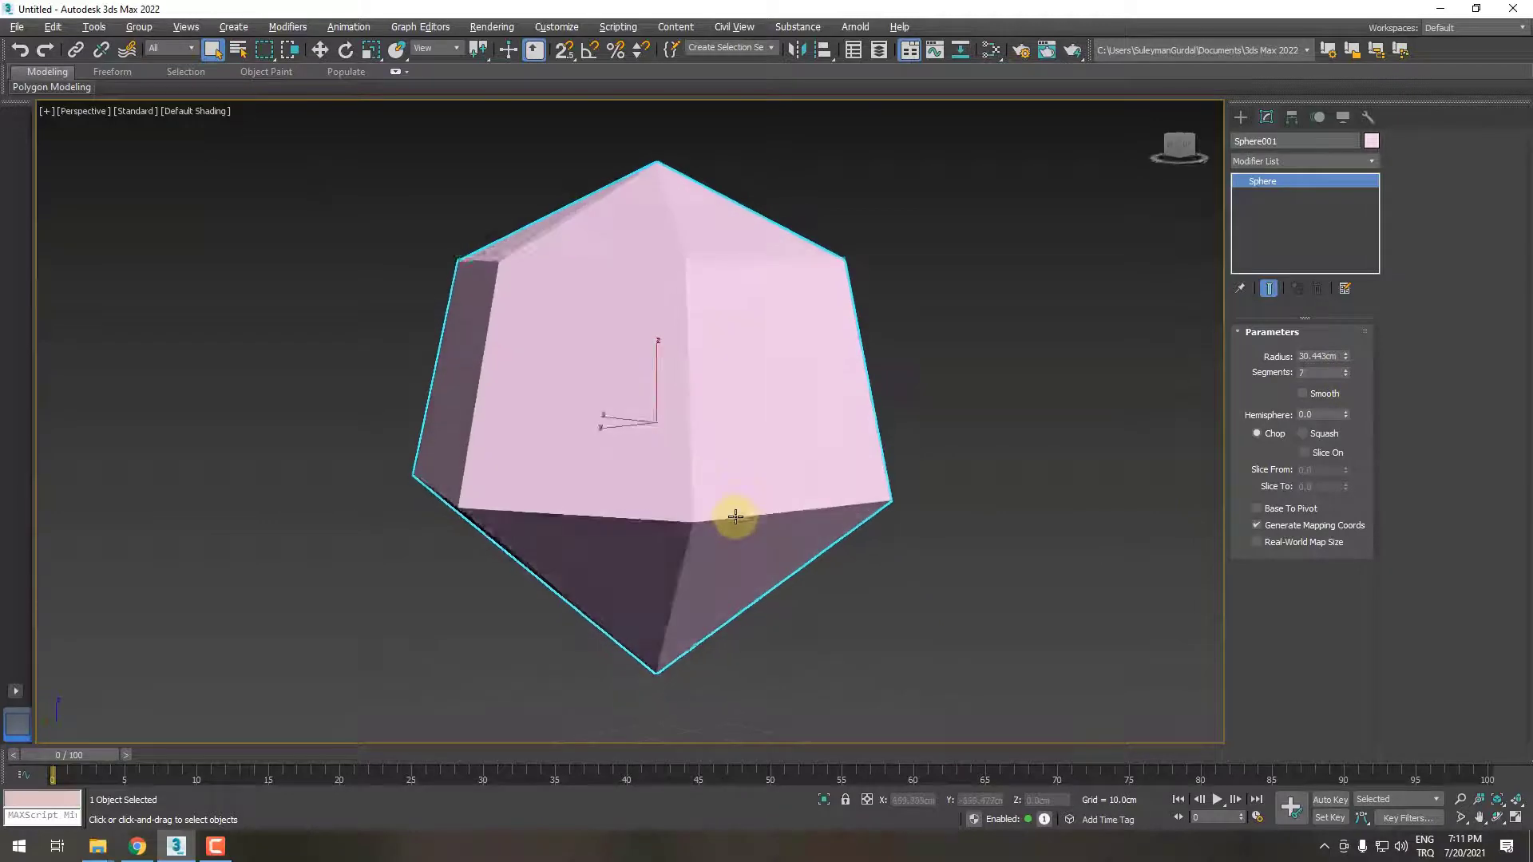
click(1346, 376)
mouse_move(969, 473)
alt+middle_down()
mouse_move(914, 451)
mouse_move(681, 534)
mouse_move(636, 602)
mouse_move(636, 711)
mouse_move(573, 478)
mouse_move(592, 407)
mouse_move(647, 623)
mouse_move(780, 541)
mouse_move(825, 602)
mouse_move(821, 577)
mouse_move(875, 591)
alt+middle_up()
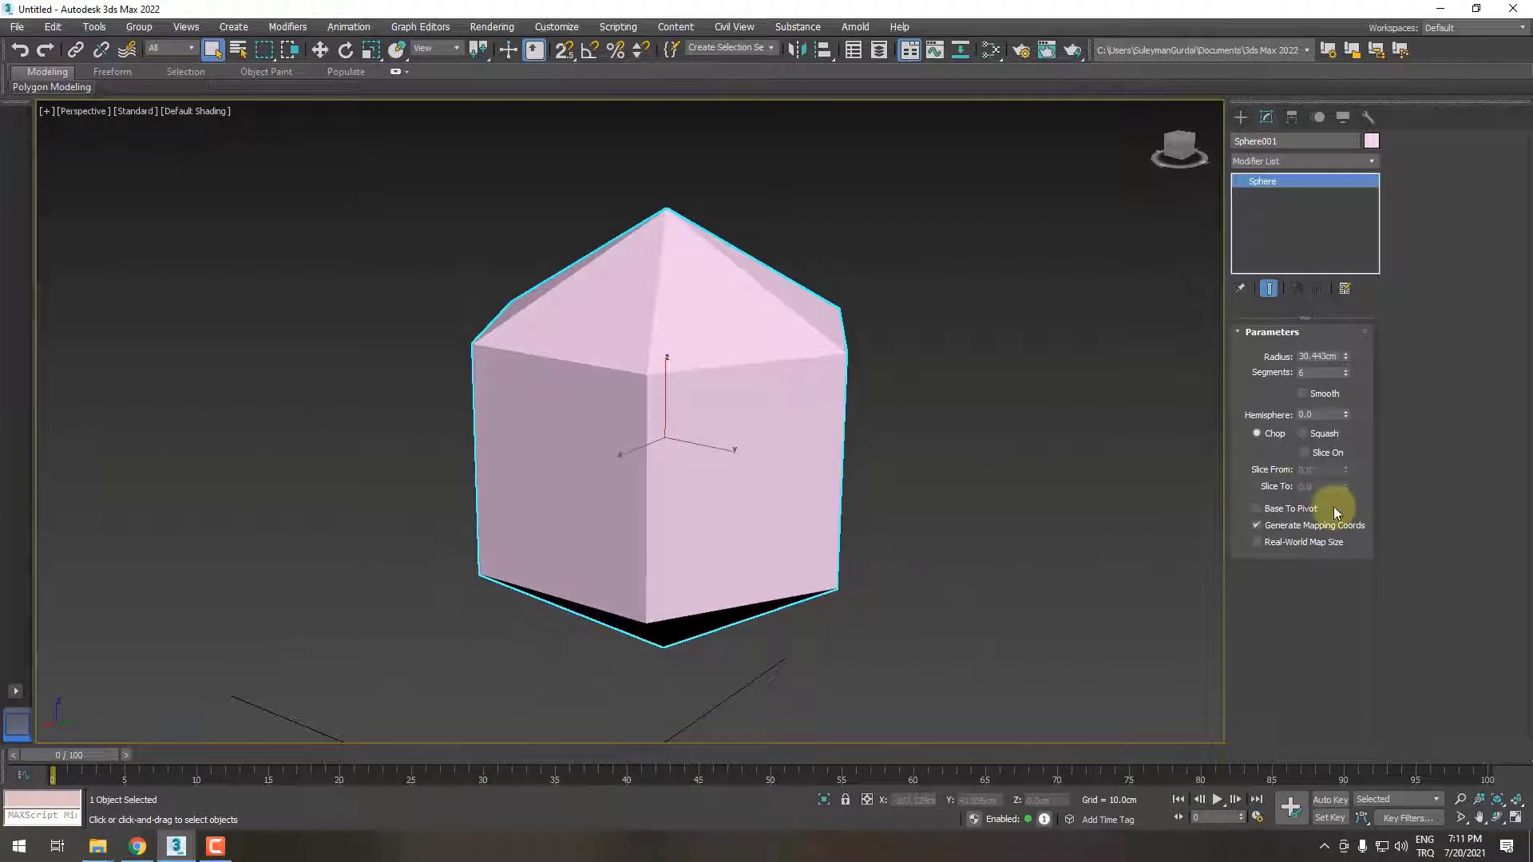
Step: Toggle Smooth on and back off, then raise the Segments from 6 to 44
click(1302, 394)
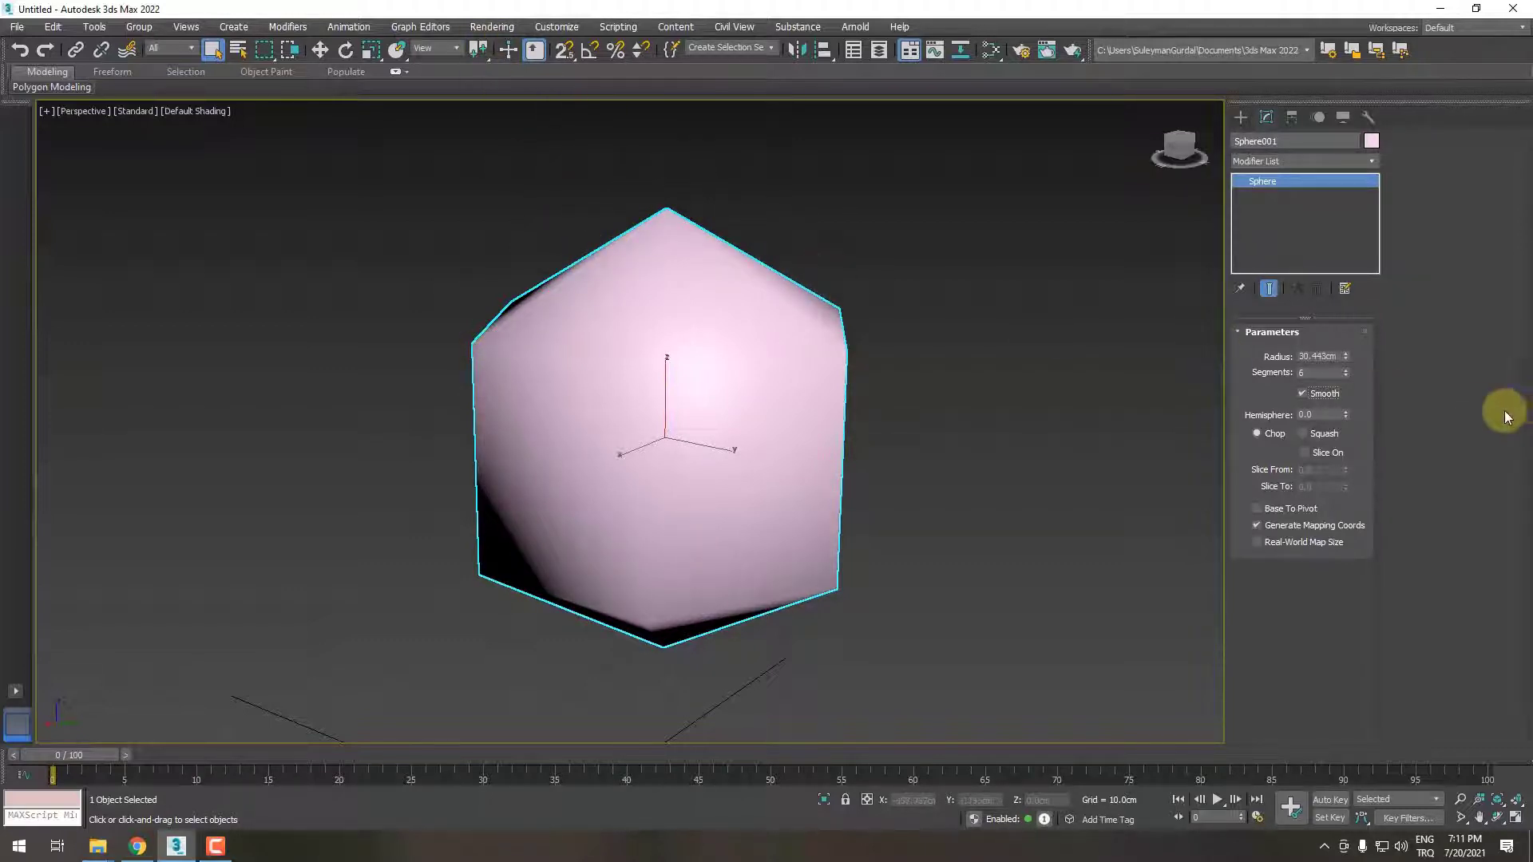
click(1302, 393)
mouse_move(762, 357)
alt+middle_down()
mouse_move(784, 359)
mouse_move(807, 421)
mouse_move(822, 400)
alt+middle_up()
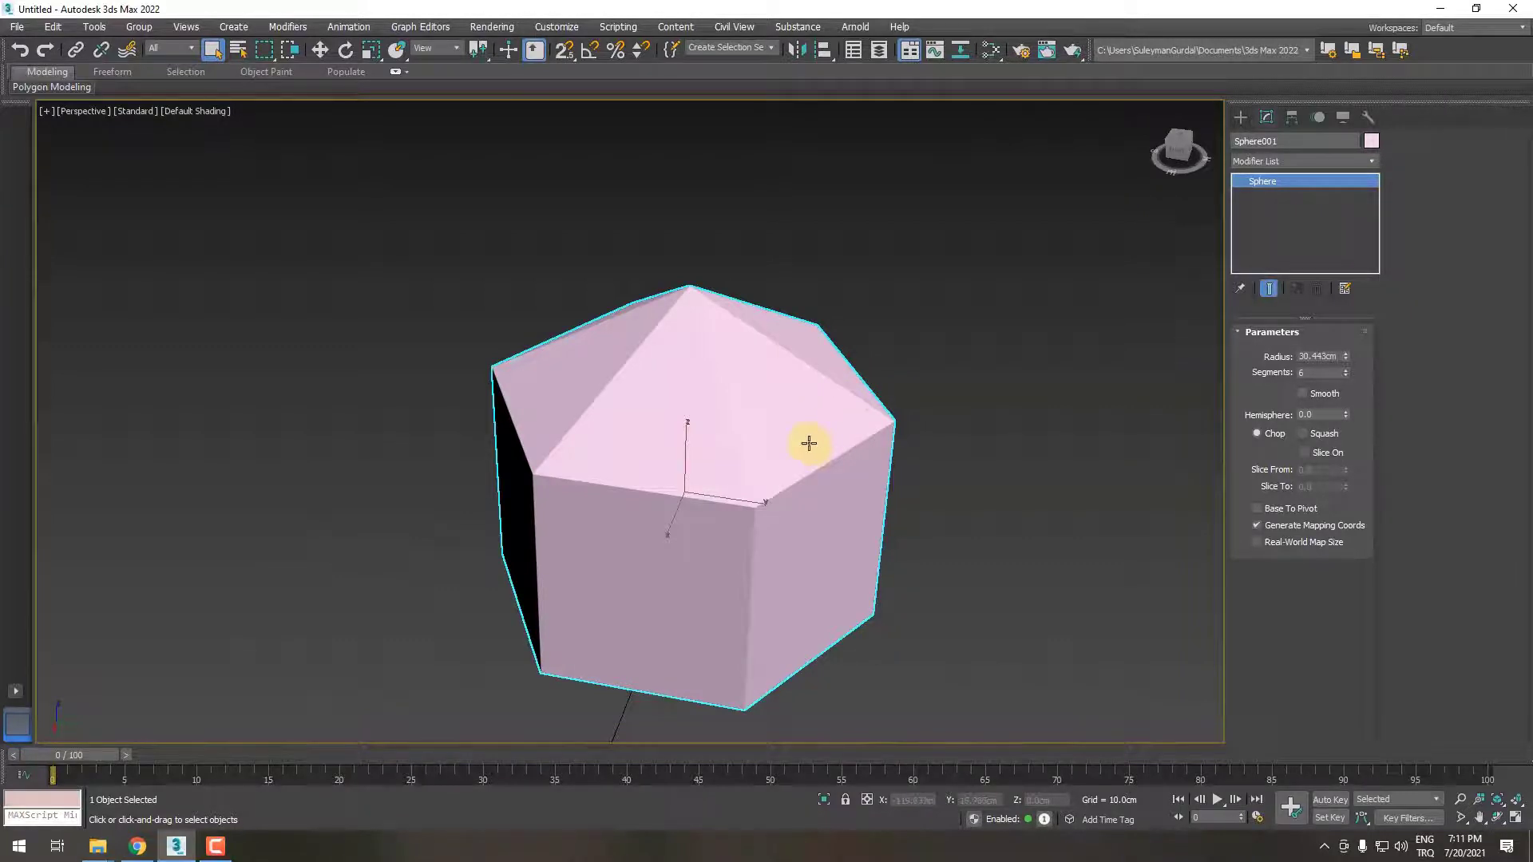
alt+middle_drag(811, 445, 847, 428)
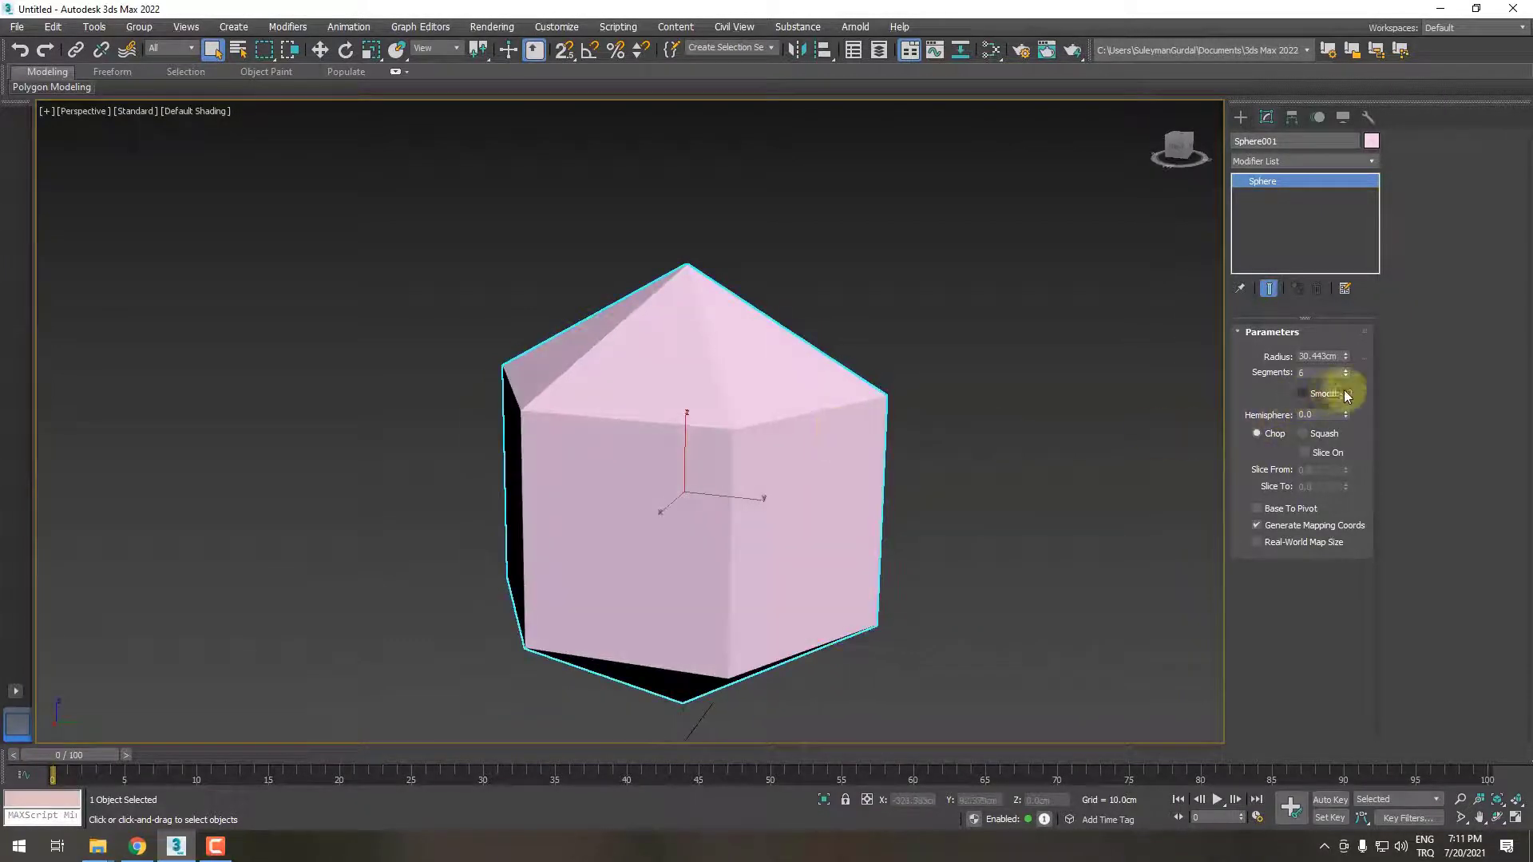
drag(1344, 374, 1341, 349)
Step: Try segment counts from 36 up to 116, ending near 75, then orbit the view
mouse_move(783, 496)
alt+middle_down()
mouse_move(849, 448)
mouse_move(734, 326)
alt+middle_up()
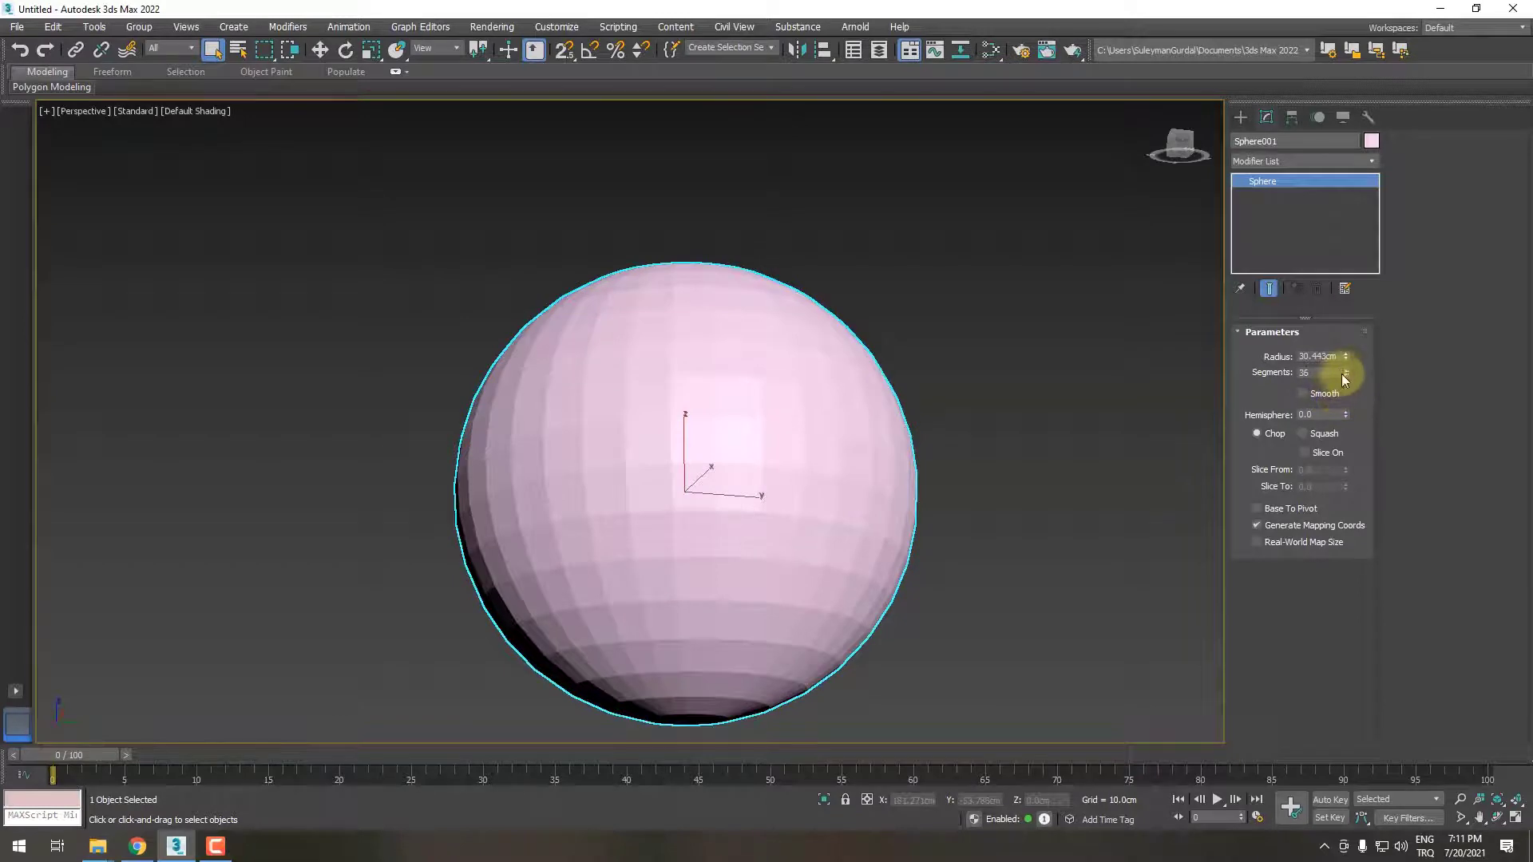
drag(1345, 373, 1344, 342)
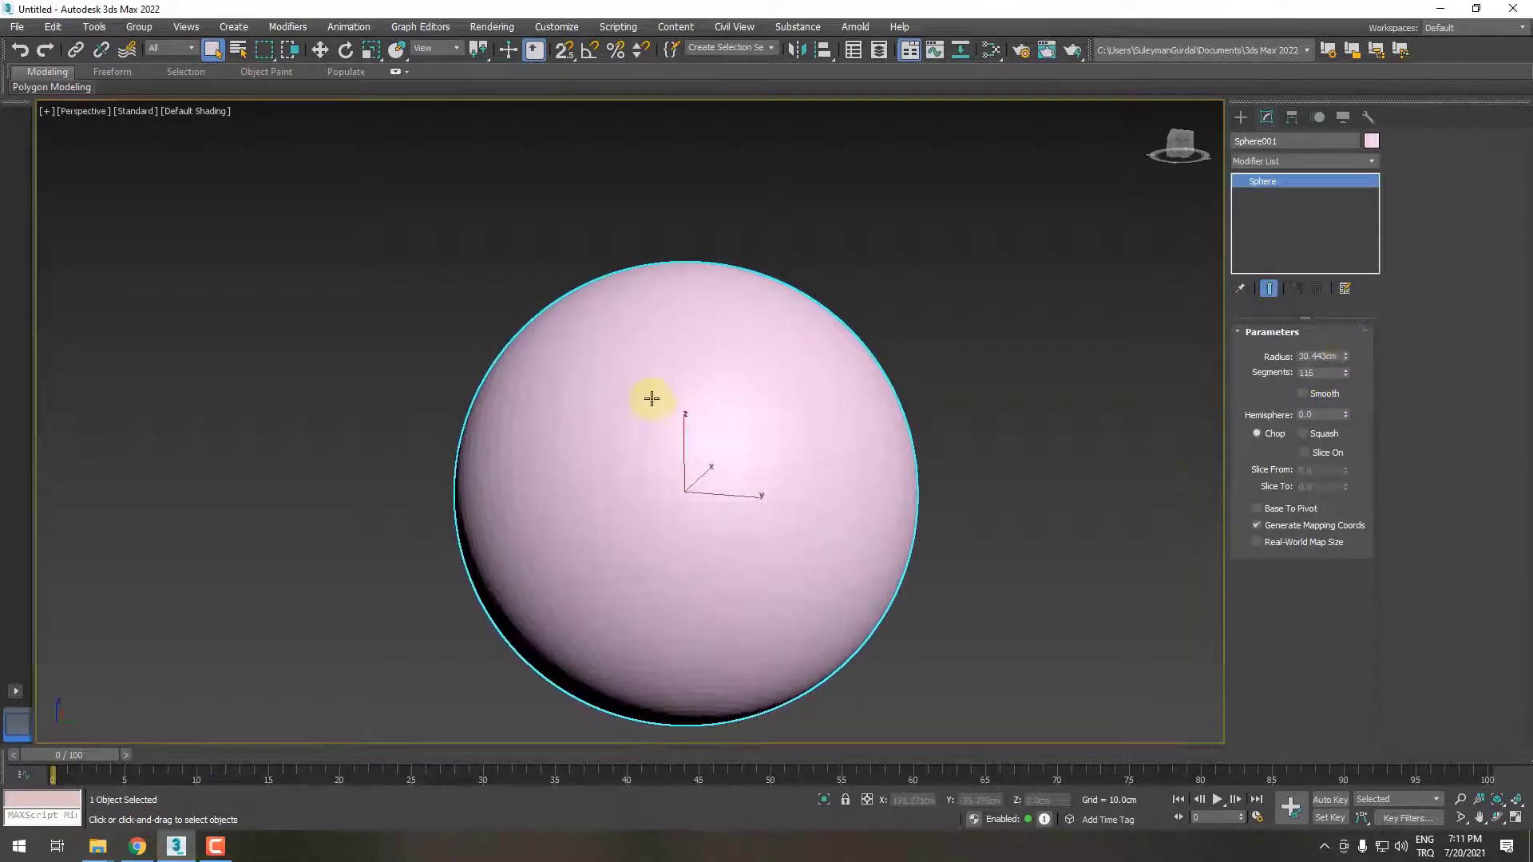
scroll(650, 397, up, 4)
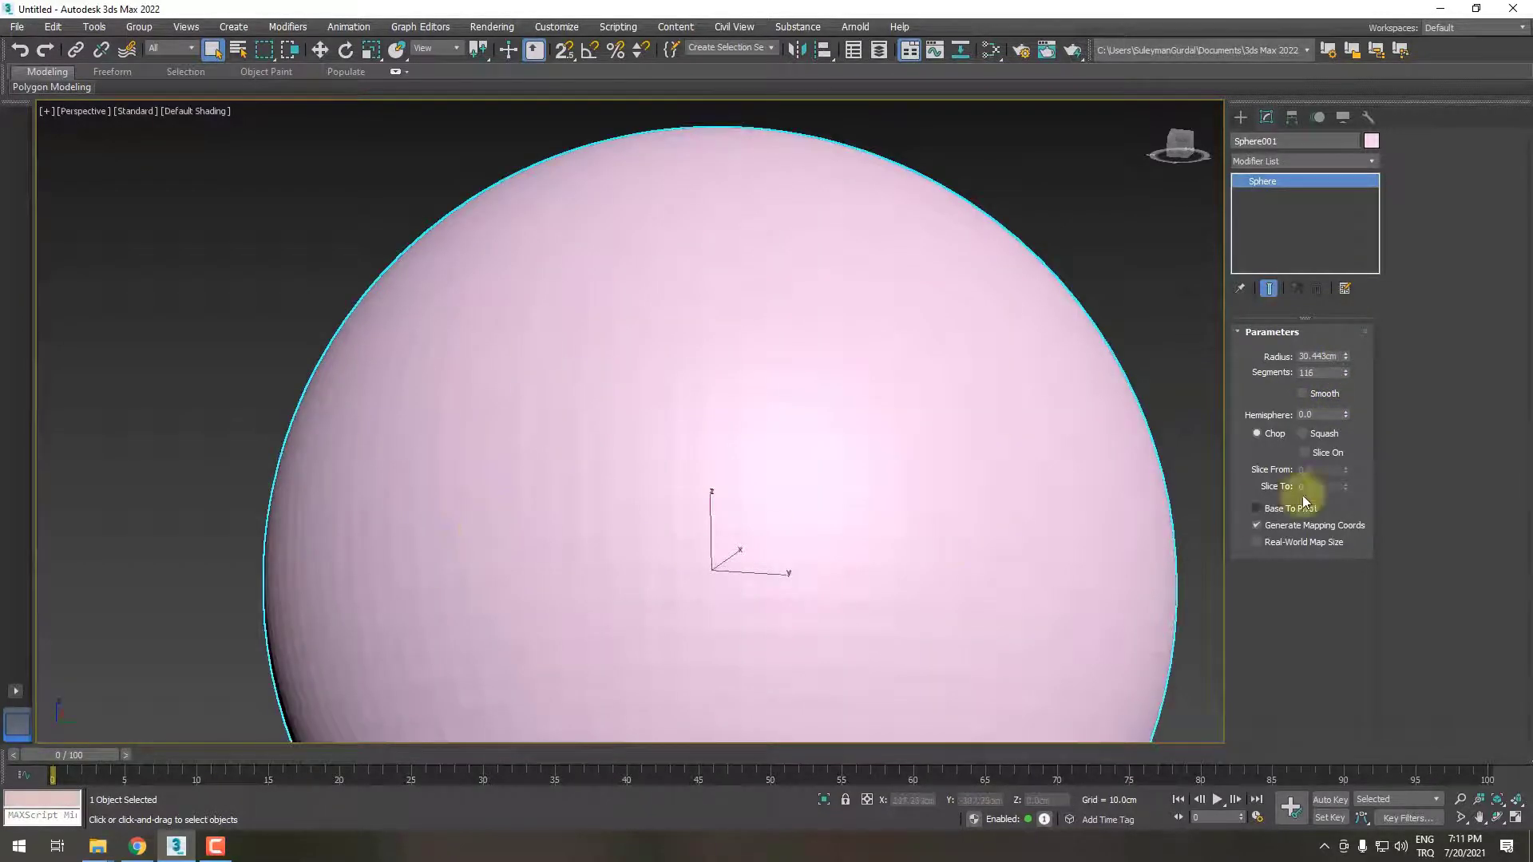
drag(1344, 373, 1345, 415)
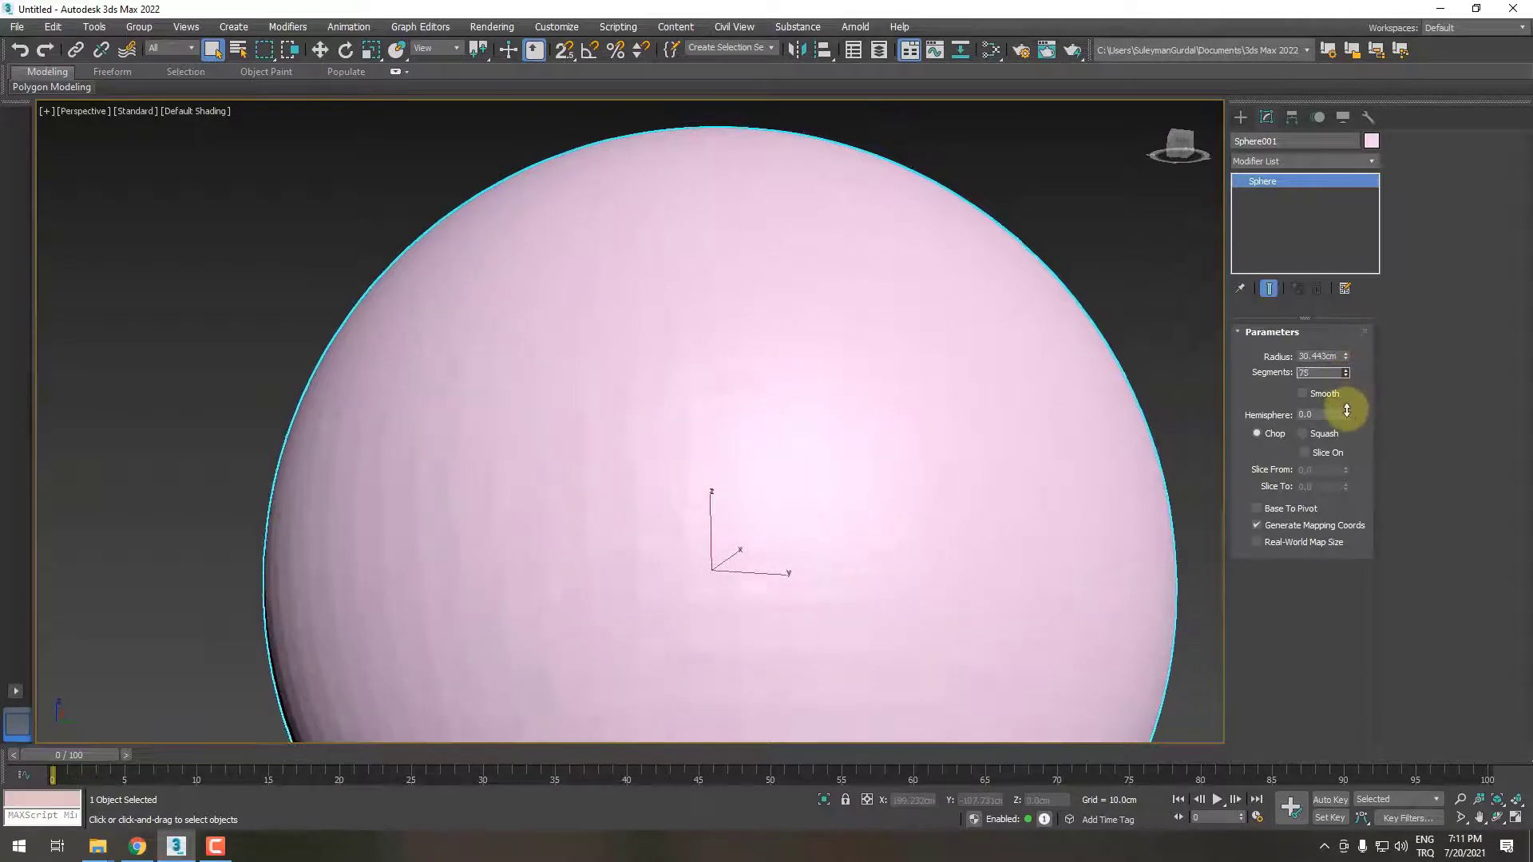
scroll(808, 391, down, 3)
alt+middle_drag(809, 391, 816, 502)
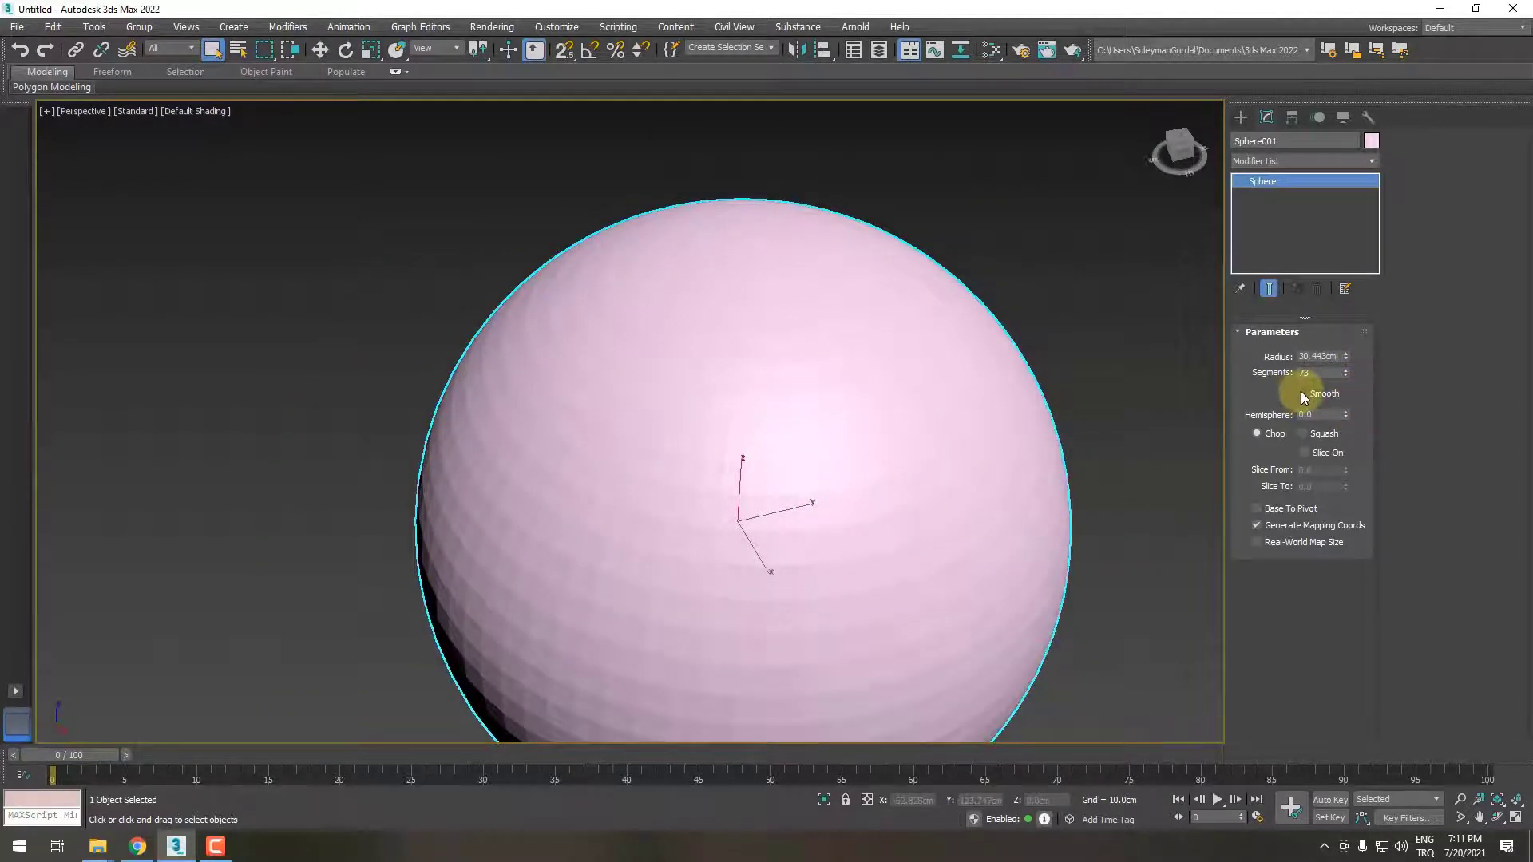
middle_drag(701, 506, 660, 414)
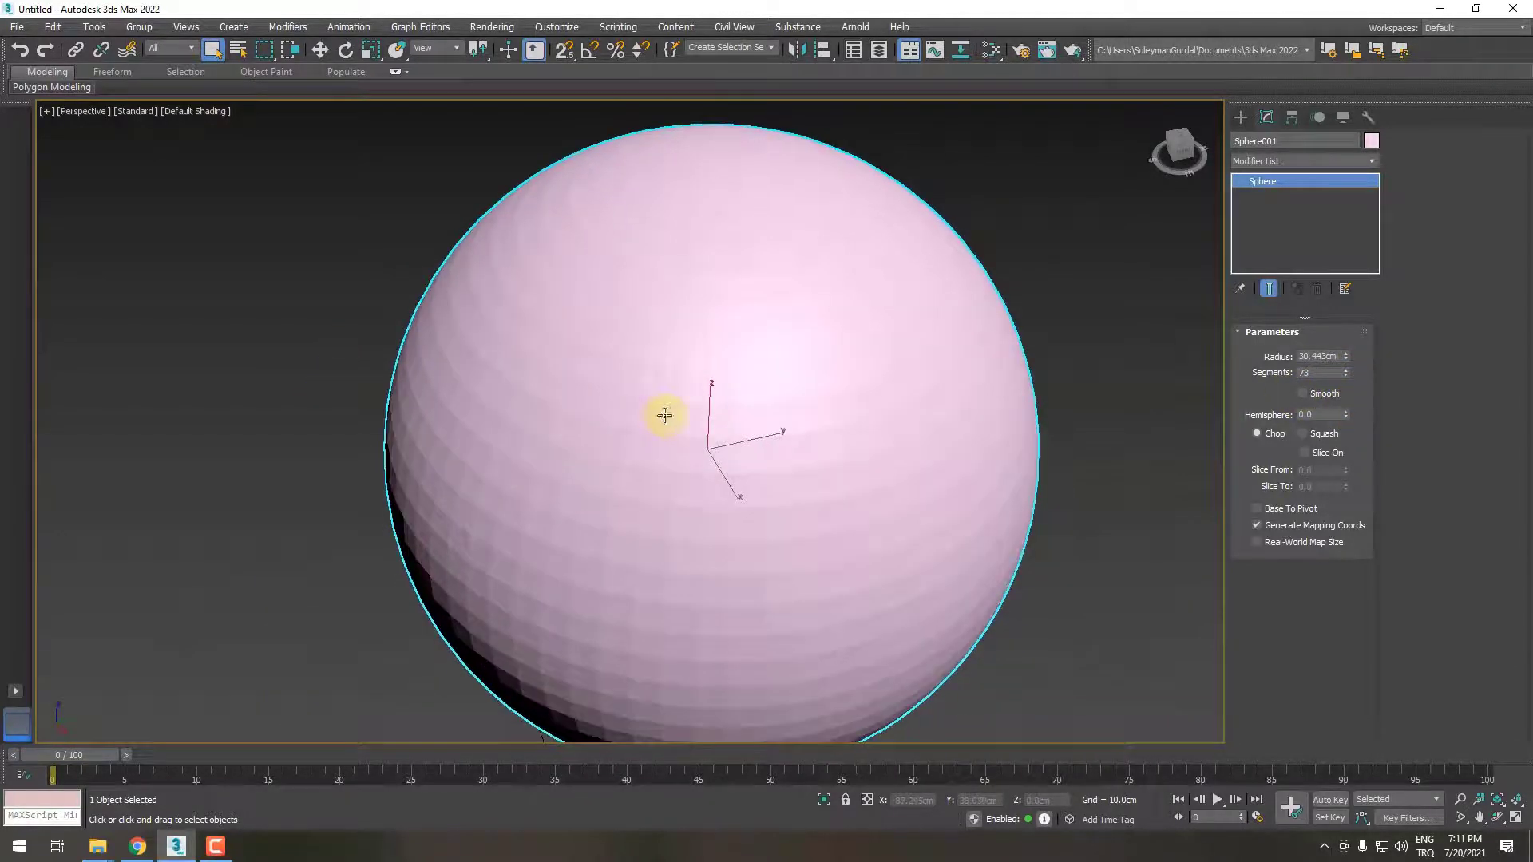
click(1301, 393)
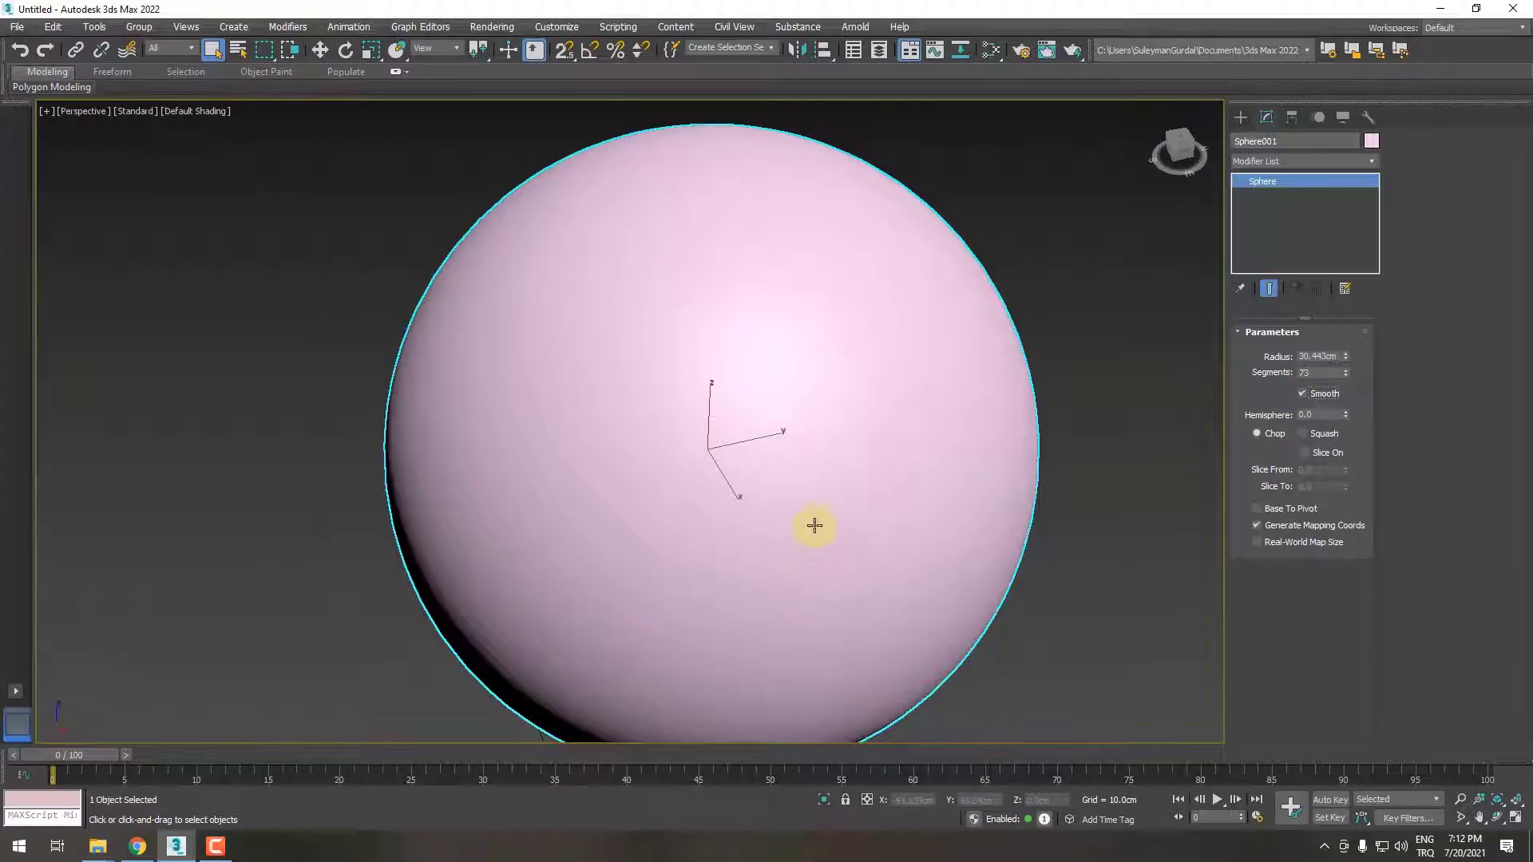
click(1301, 395)
scroll(838, 438, down, 3)
scroll(1027, 421, down, 2)
alt+middle_drag(760, 449, 766, 411)
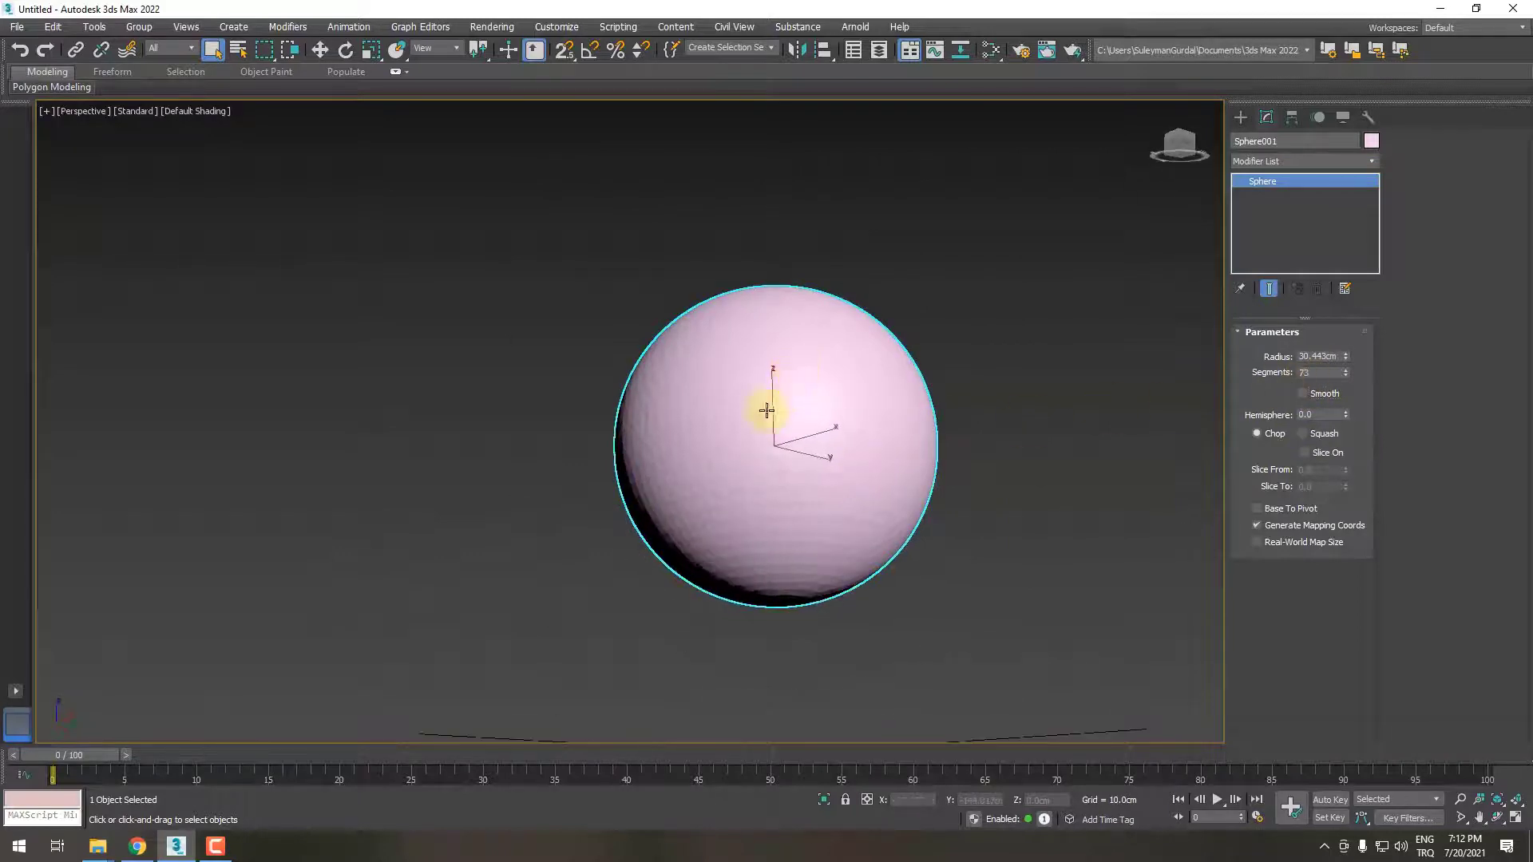
scroll(766, 410, up, 5)
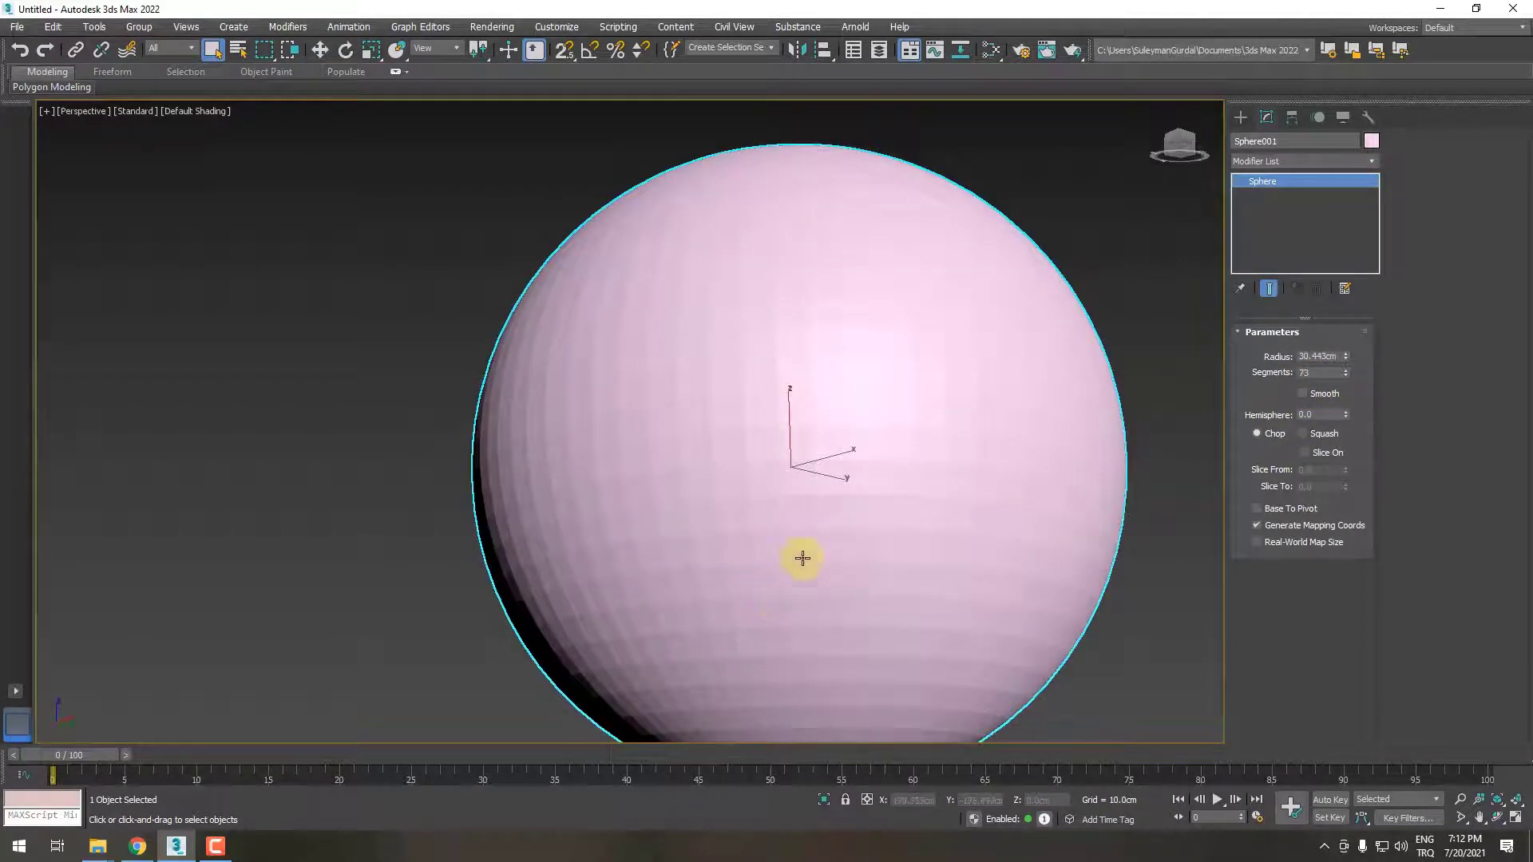
mouse_move(801, 558)
alt+middle_down()
mouse_move(952, 530)
mouse_move(943, 555)
alt+middle_up()
scroll(878, 531, down, 4)
scroll(811, 508, up, 2)
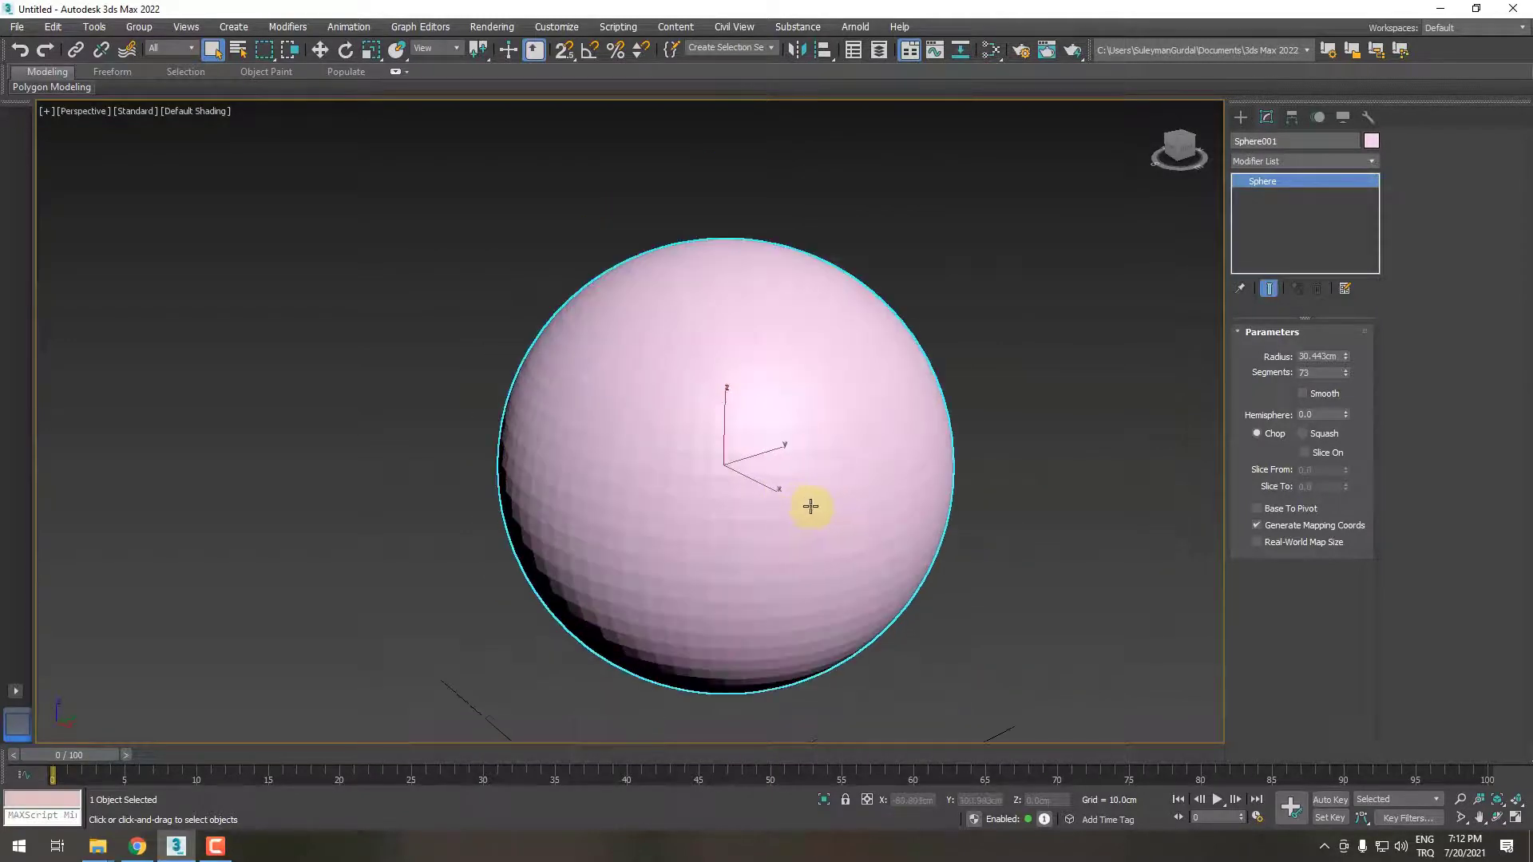
scroll(862, 471, down, 3)
mouse_move(845, 448)
alt+middle_down()
mouse_move(845, 541)
mouse_move(614, 501)
mouse_move(722, 489)
alt+middle_up()
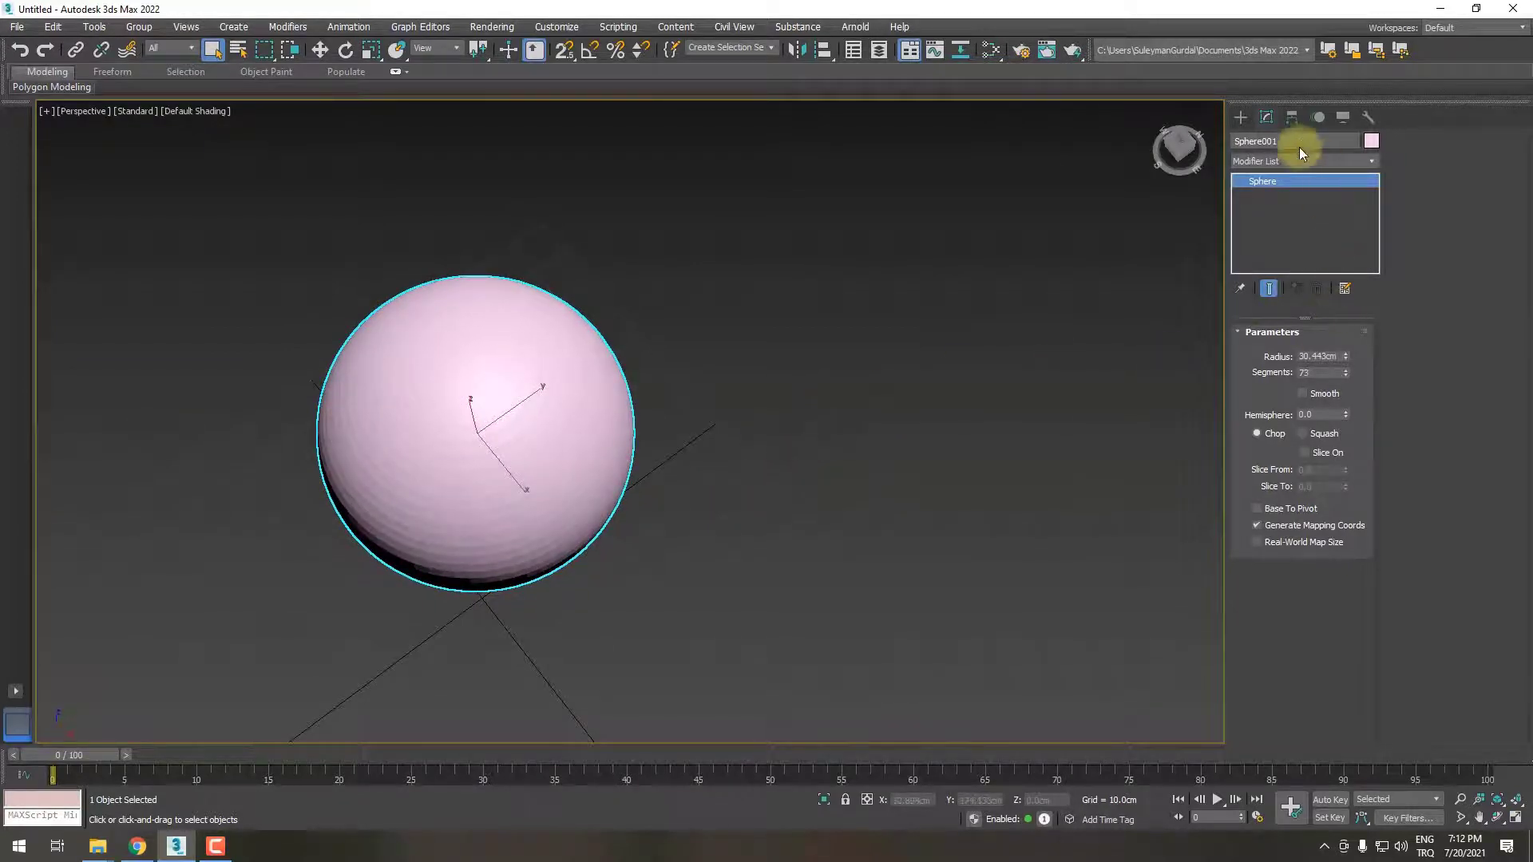
Step: Draw Plane001 beside the sphere, orbit to an oblique view, and switch snapping to 3D
click(1240, 118)
click(1335, 303)
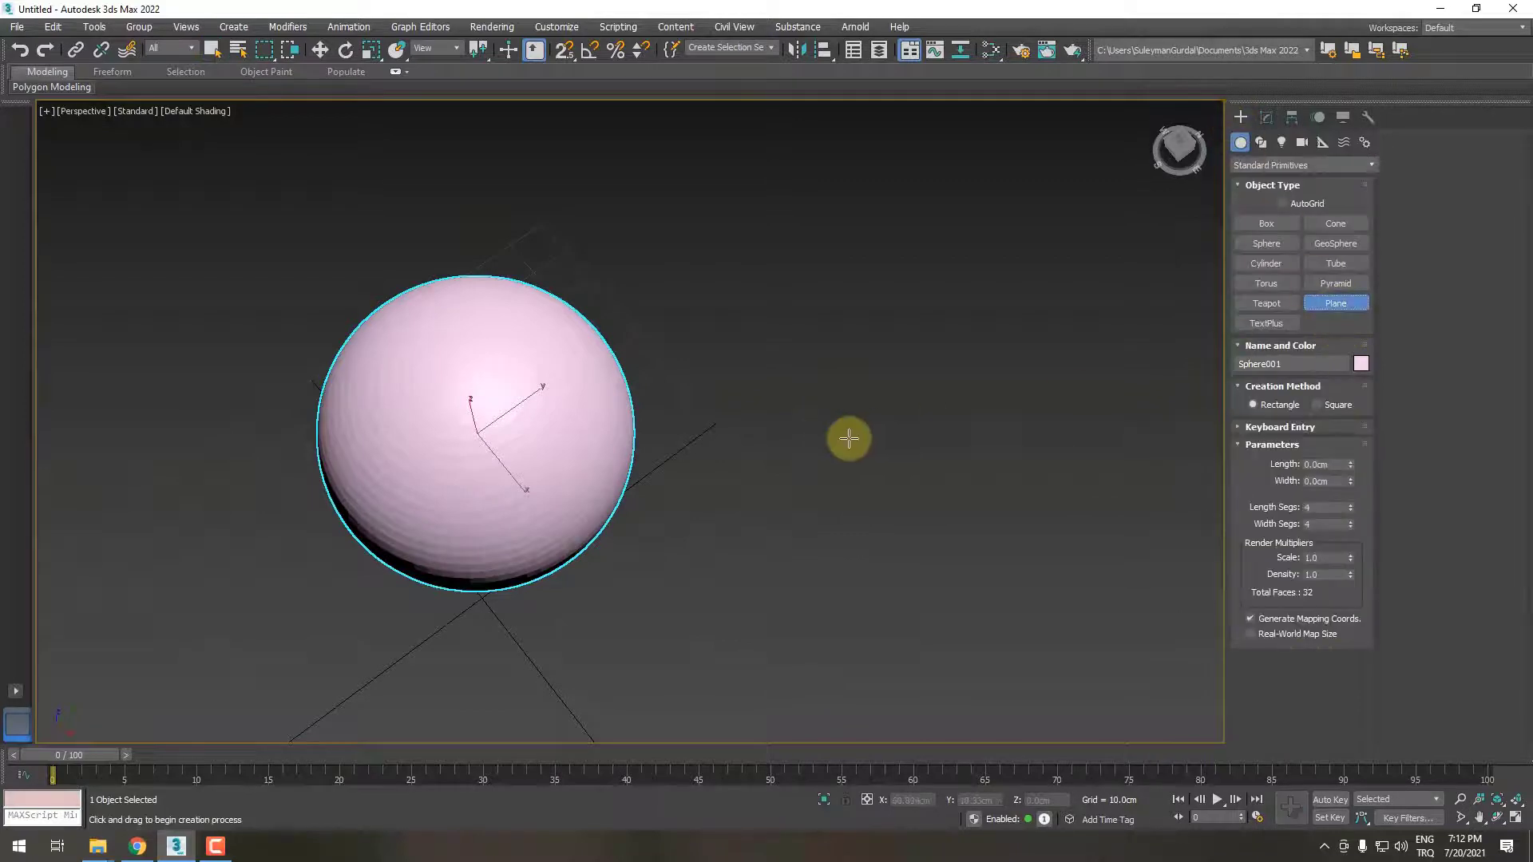
mouse_move(845, 438)
mouse_down()
mouse_move(827, 395)
mouse_move(1109, 377)
mouse_up()
right_click(1109, 376)
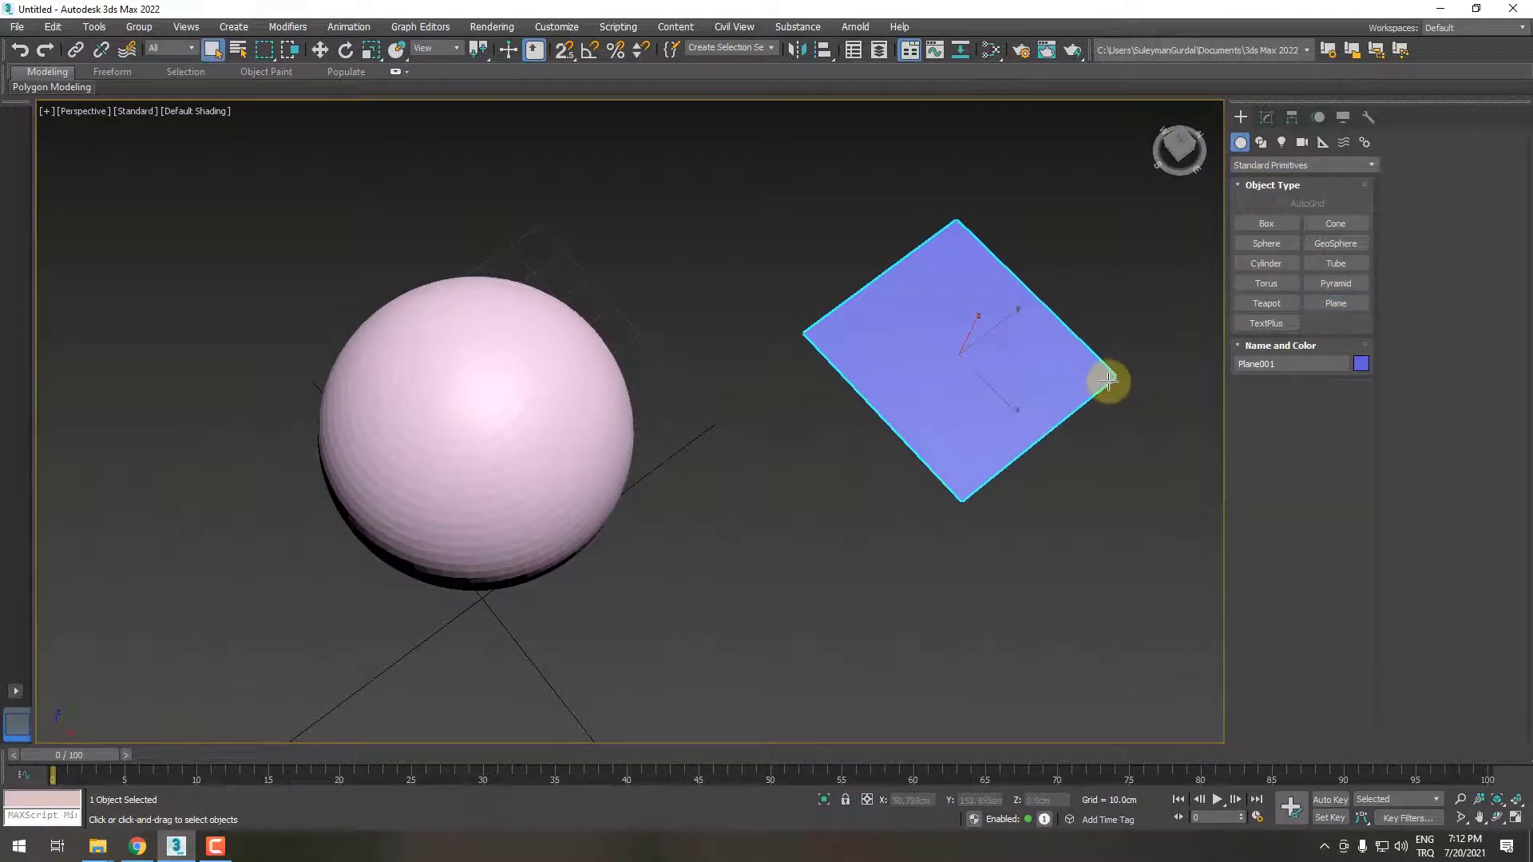
alt+middle_drag(1100, 457, 883, 516)
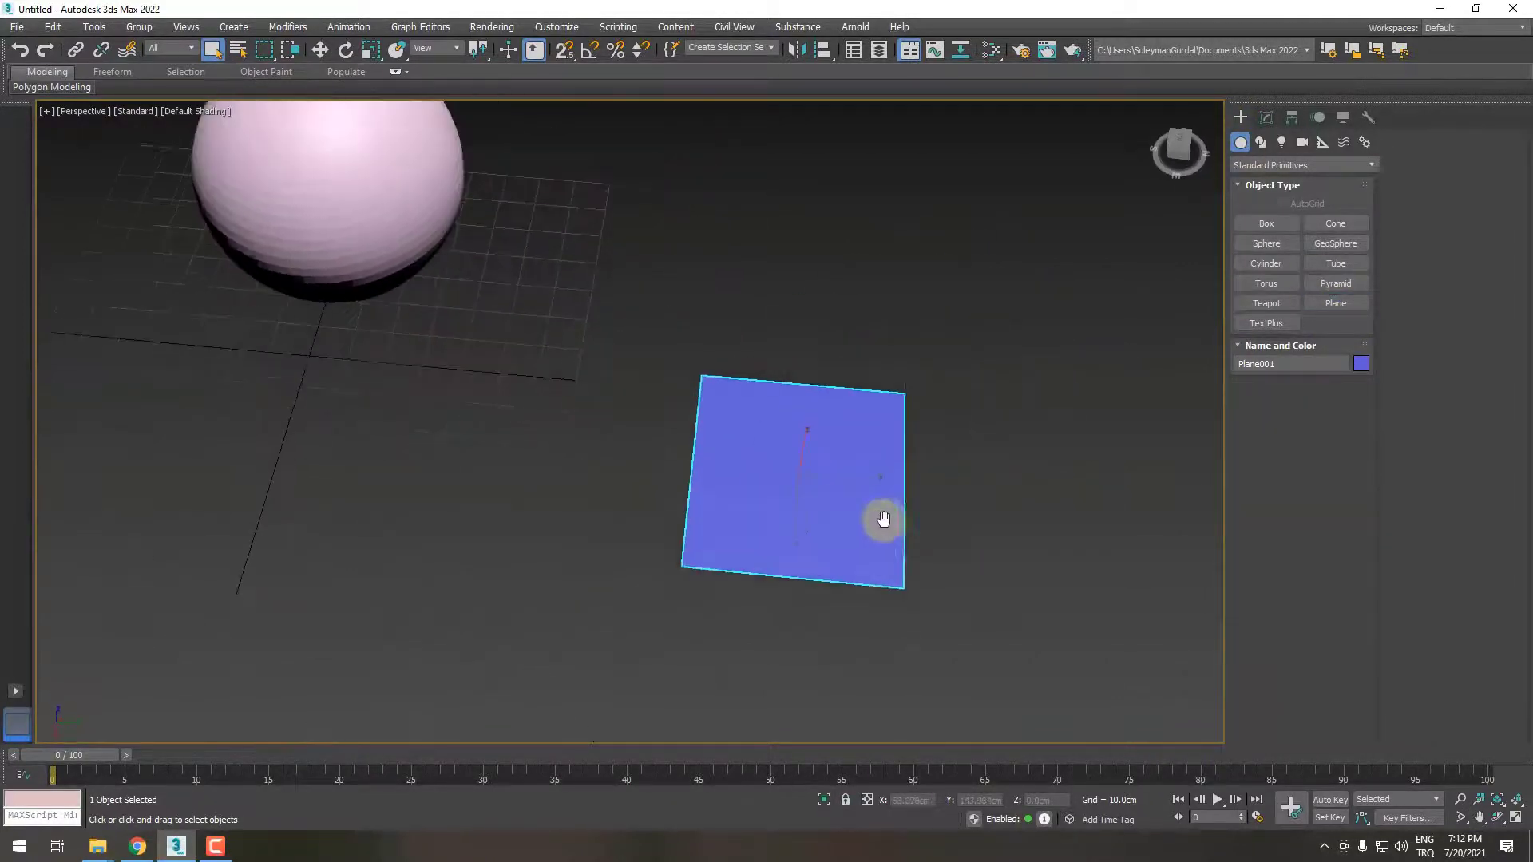
scroll(858, 474, up, 3)
mouse_move(663, 554)
alt+middle_down()
mouse_move(784, 435)
mouse_move(797, 541)
alt+middle_up()
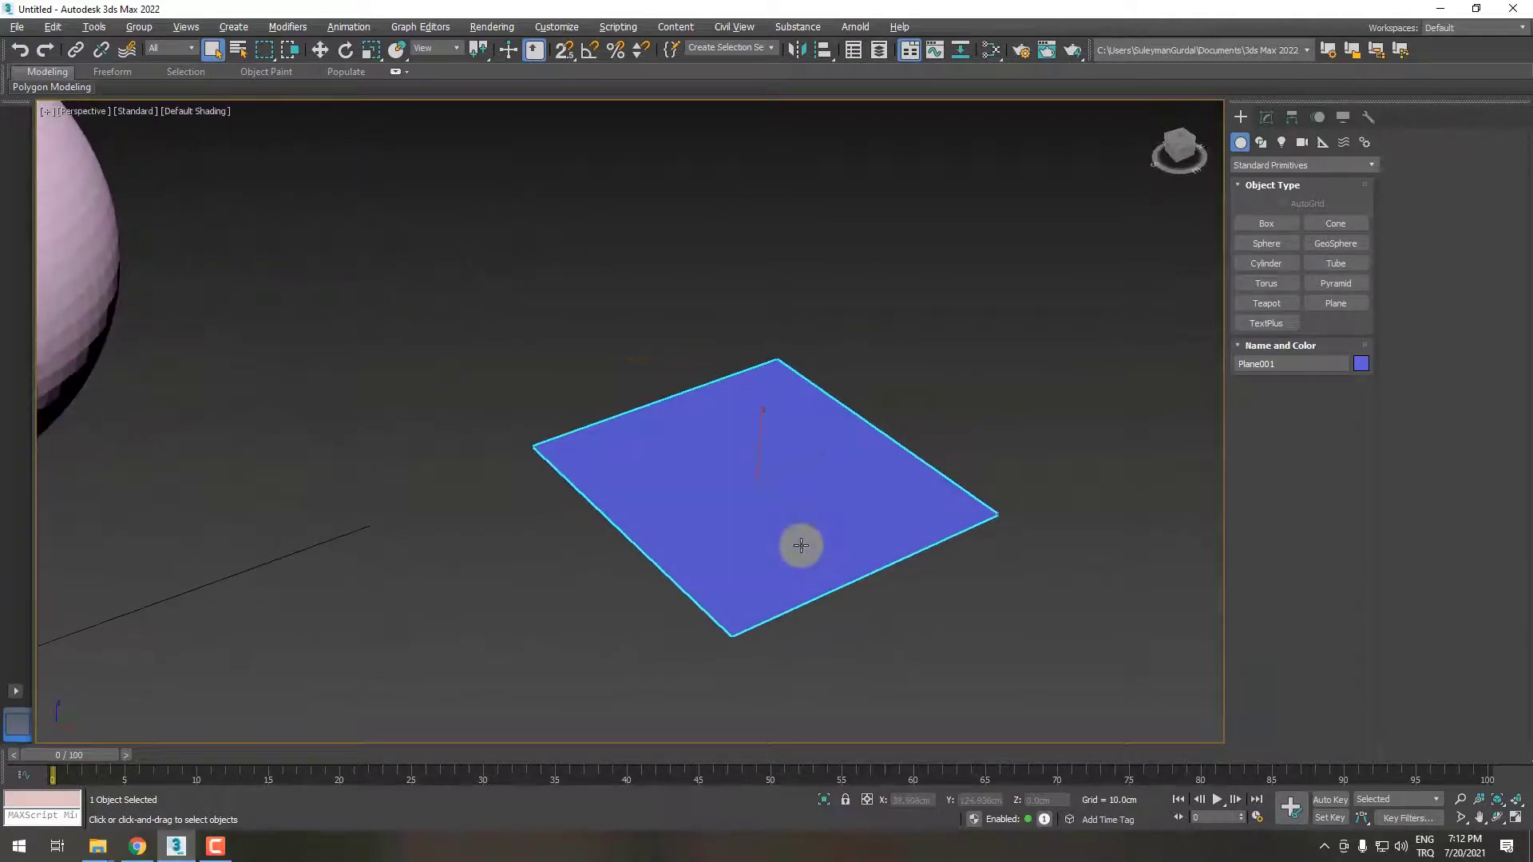
drag(564, 50, 564, 73)
Step: Enable Center Face in Grid and Snap Settings, then switch to Select and Move
right_click(564, 50)
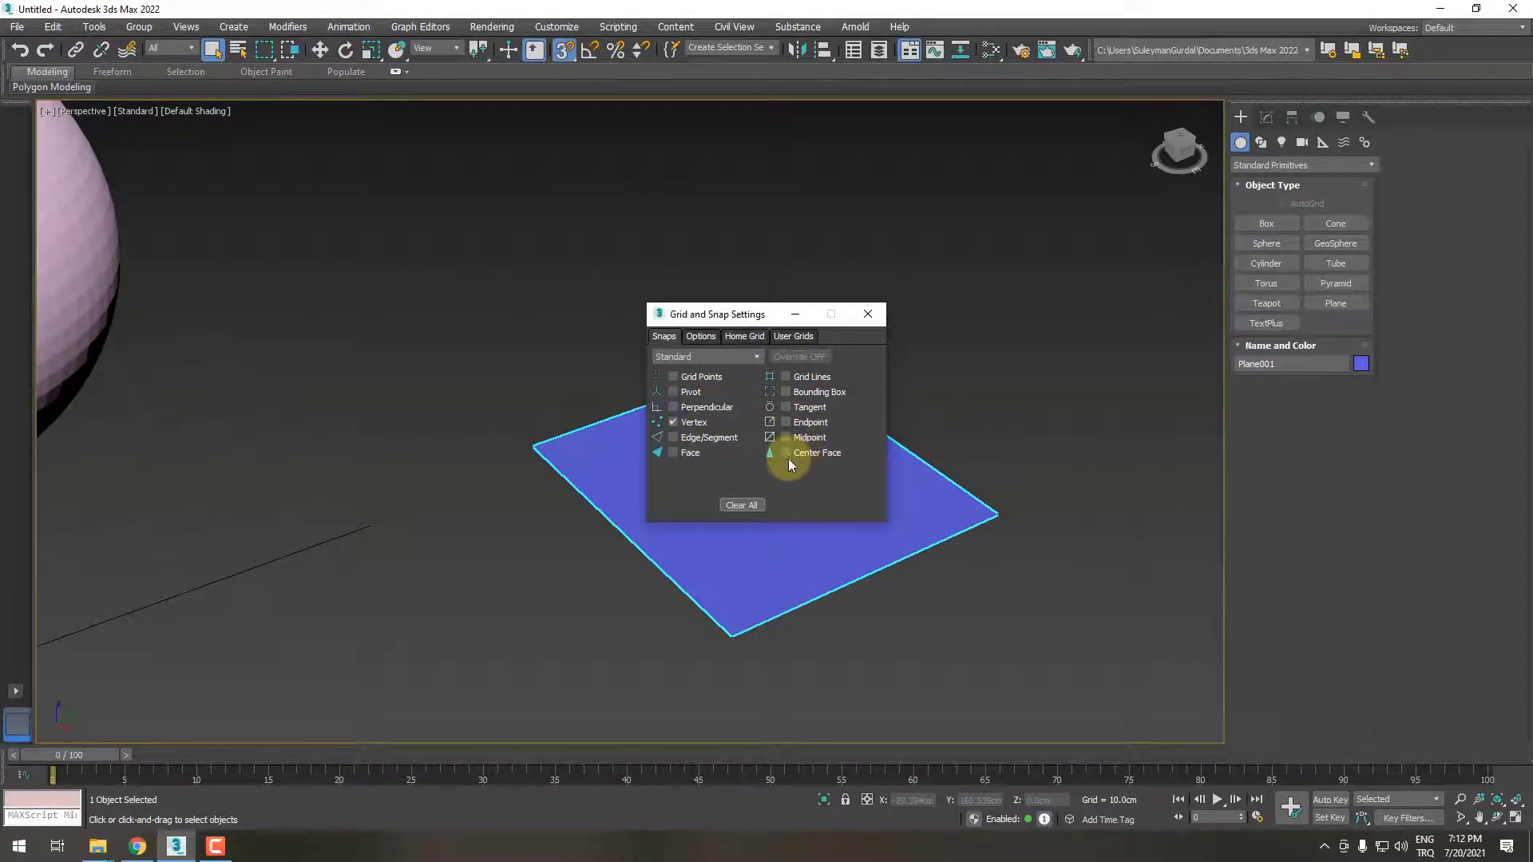
click(874, 313)
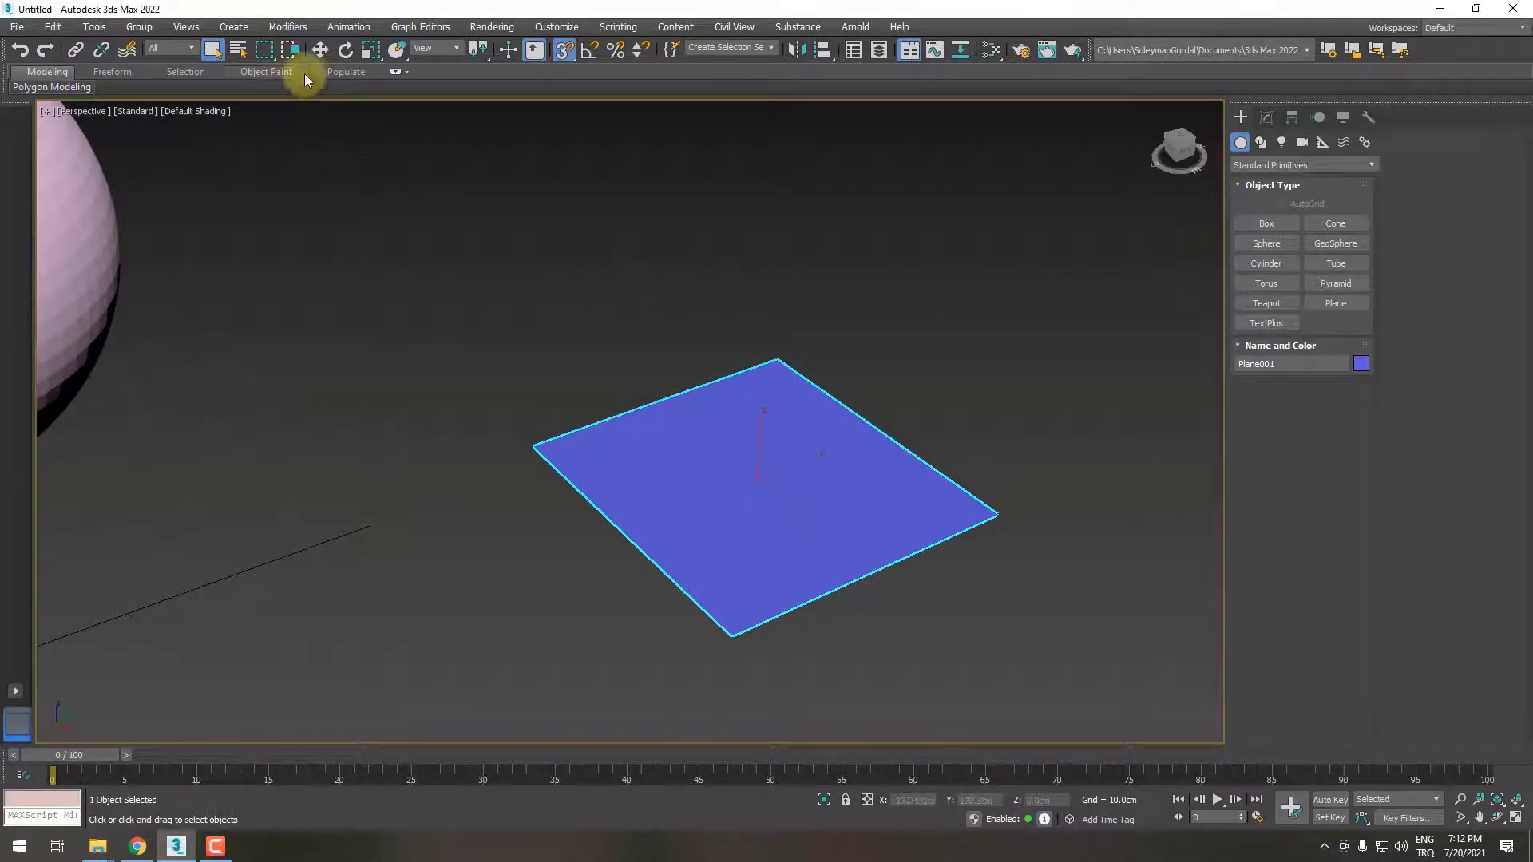
click(321, 51)
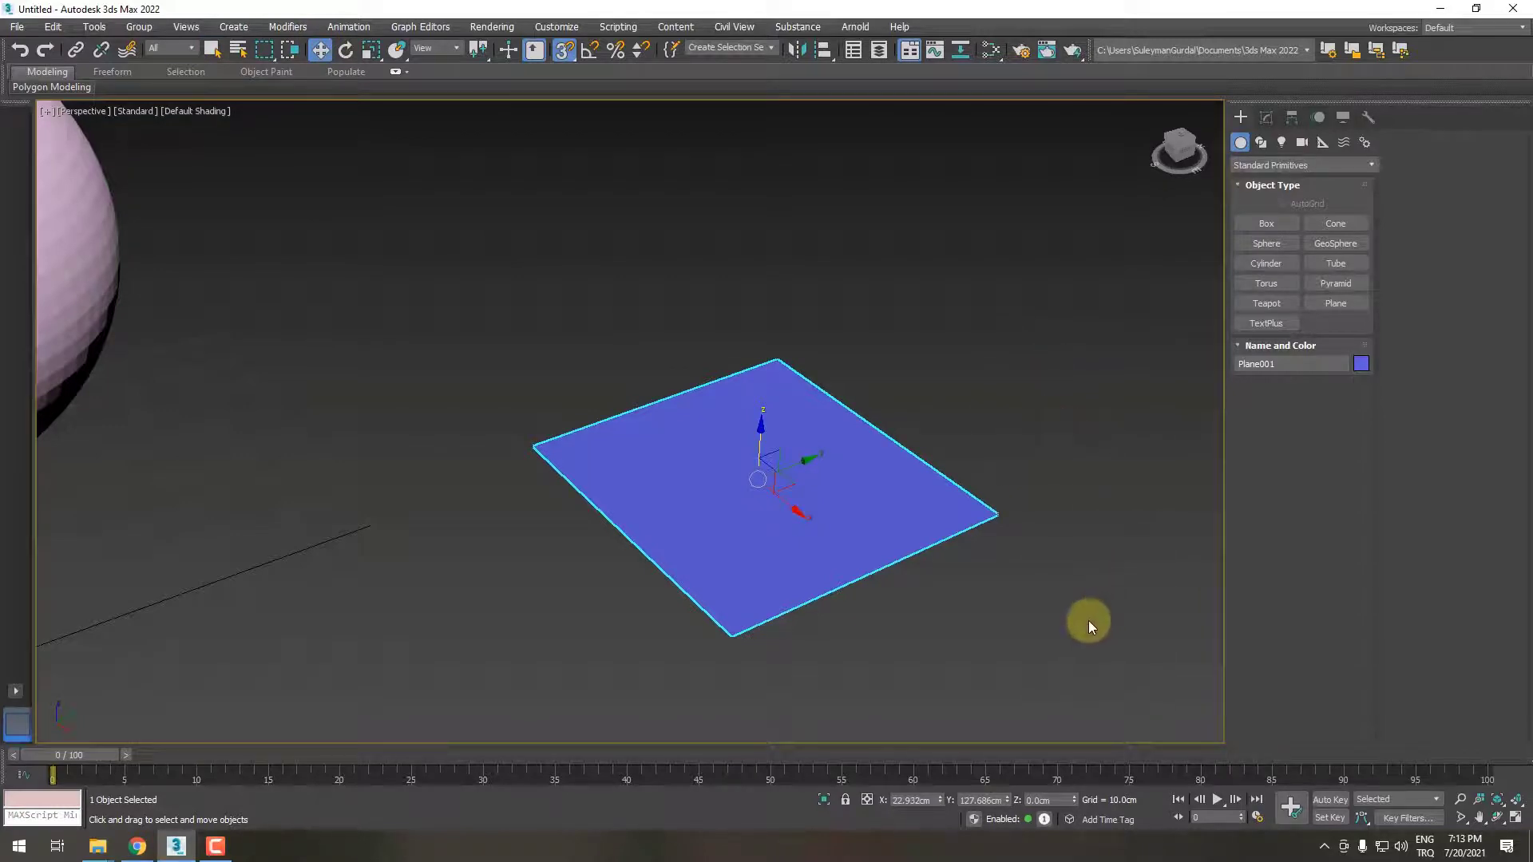
Step: Reselect the blue plane for moving and turn on Edged Faces to show its faces
key(q)
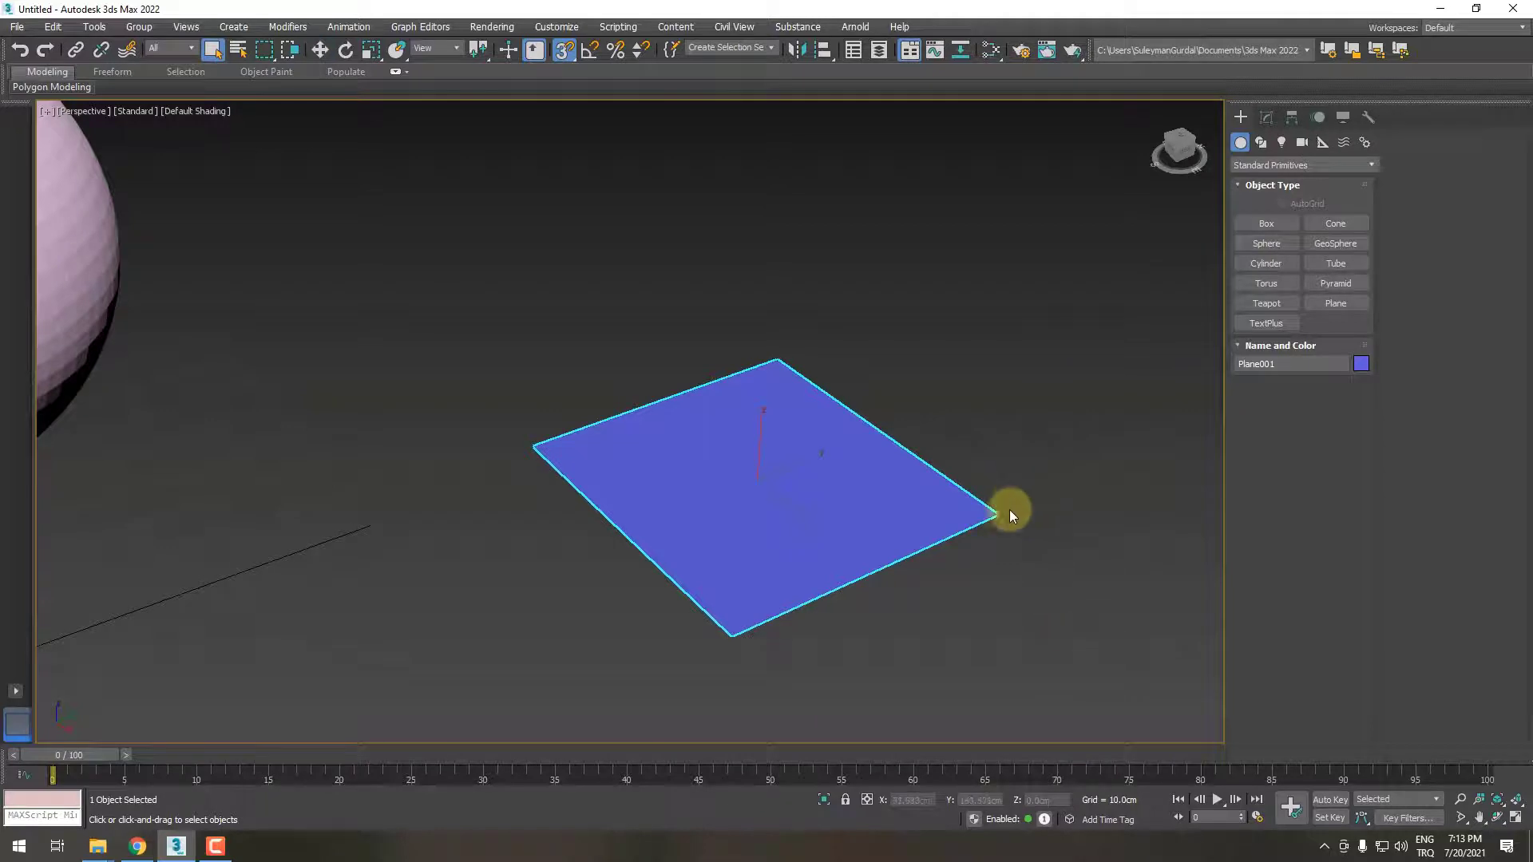
click(1013, 441)
click(766, 490)
click(321, 52)
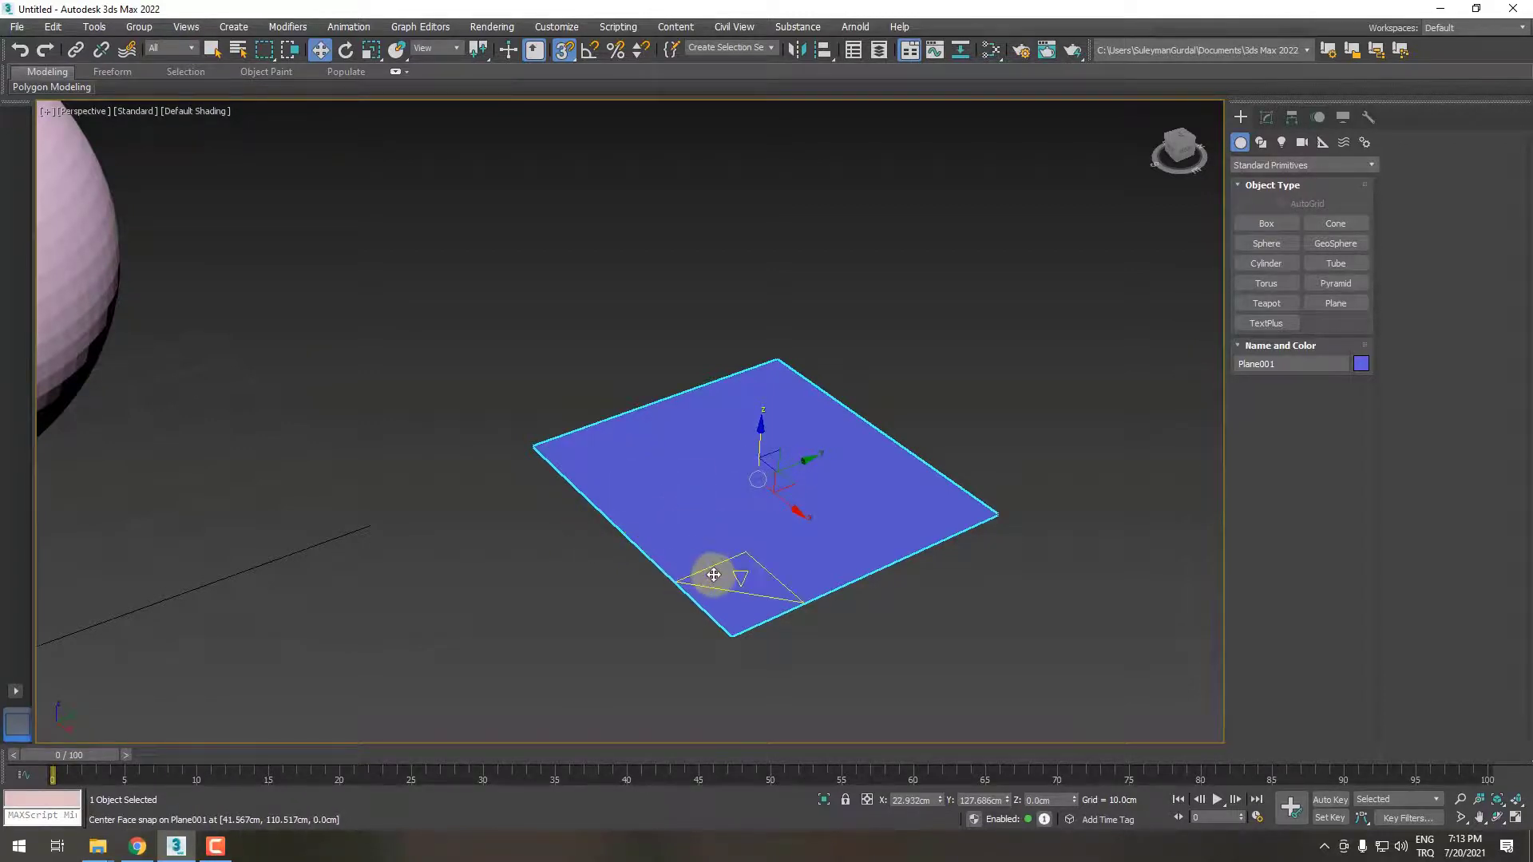
key(F4)
scroll(760, 576, up, 2)
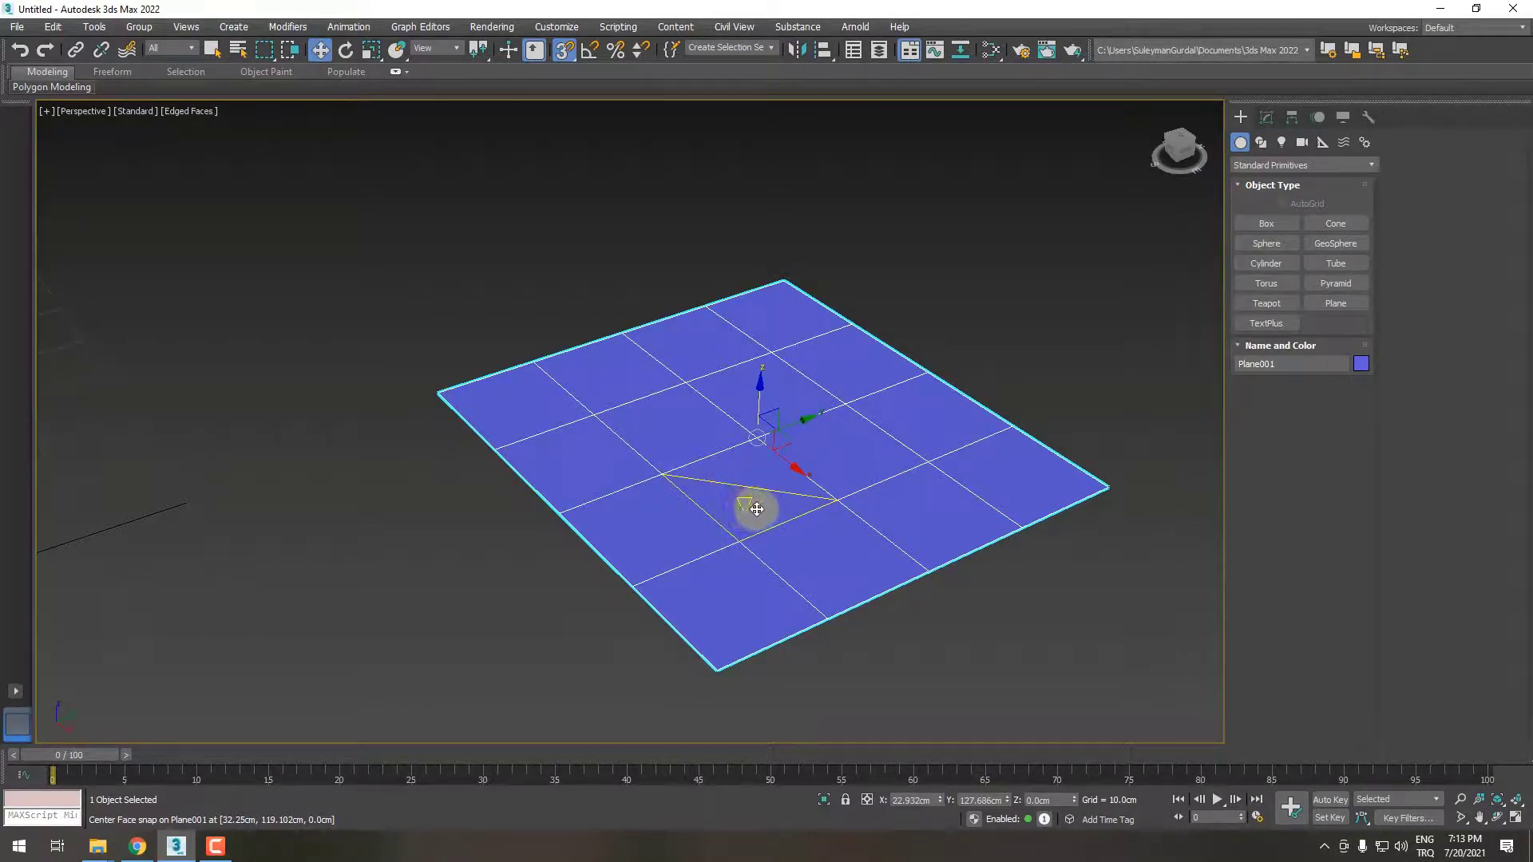
Step: Reduce the plane's Length Segs and Width Segs to 1
click(1267, 117)
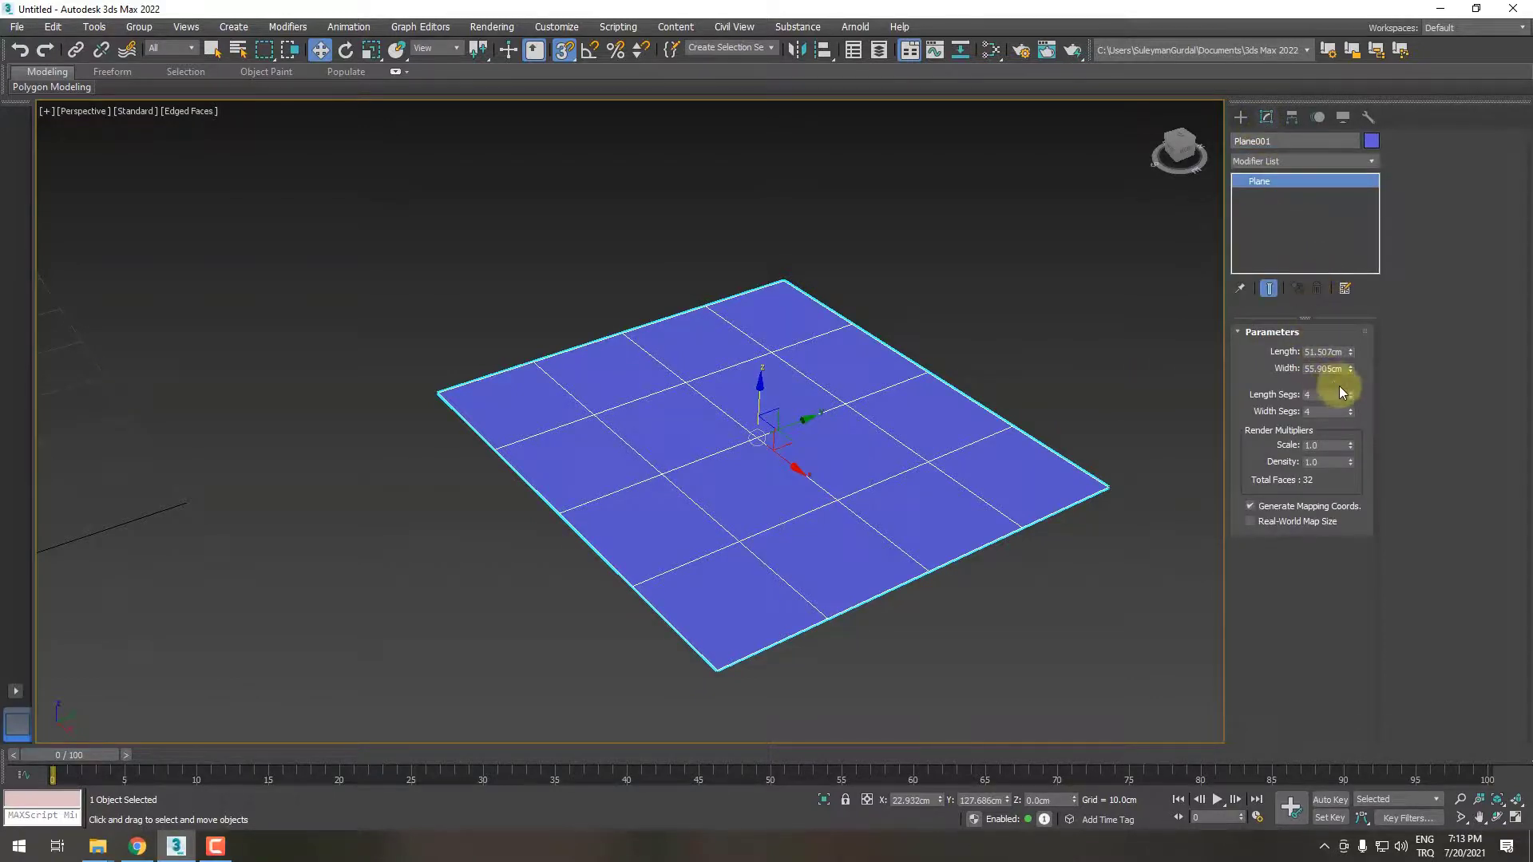
drag(1350, 395, 1354, 452)
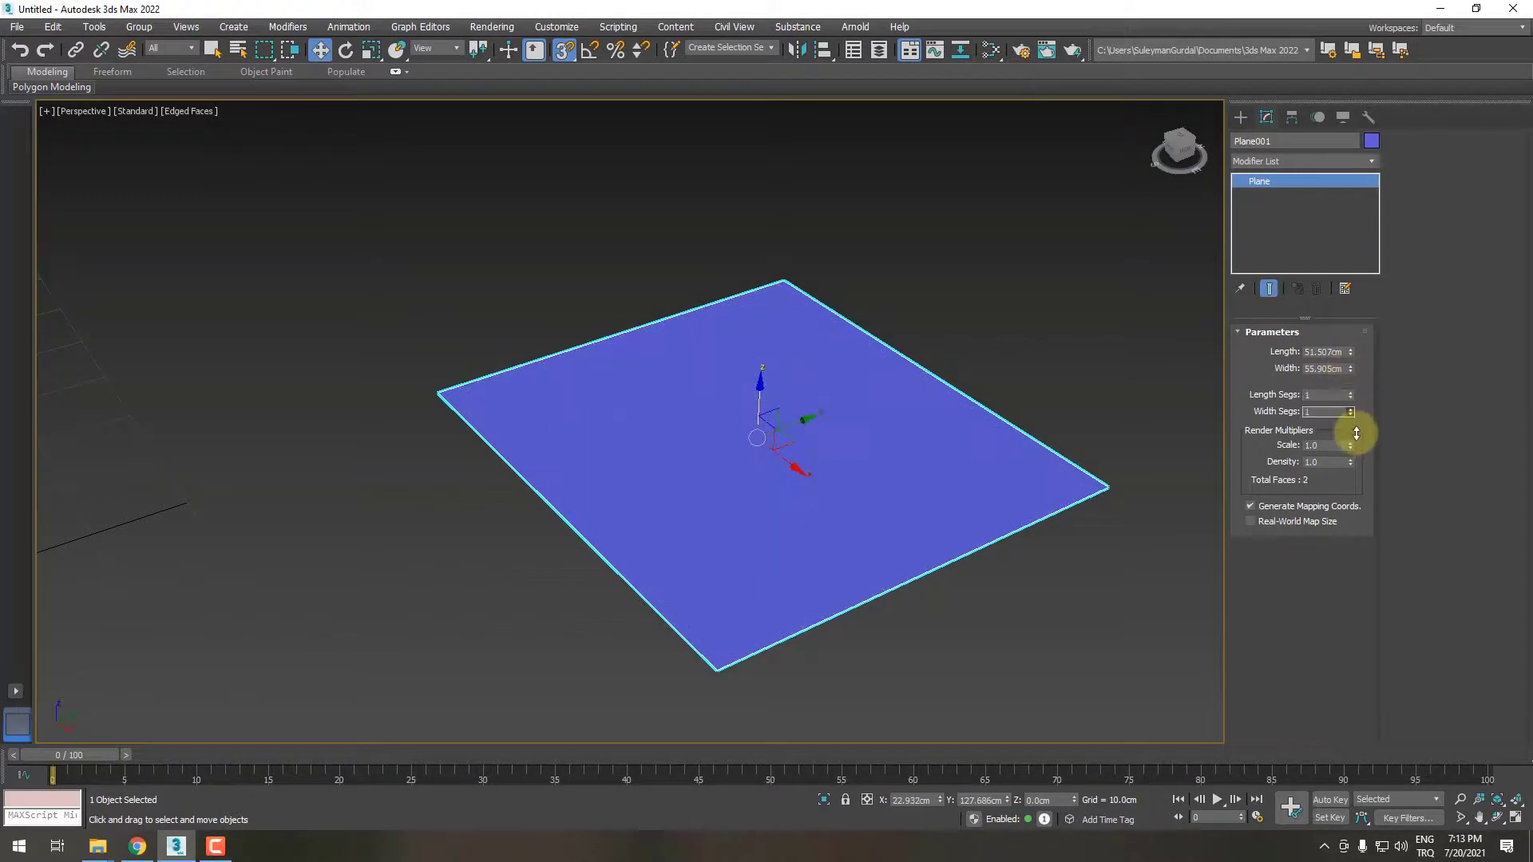
scroll(729, 369, down, 3)
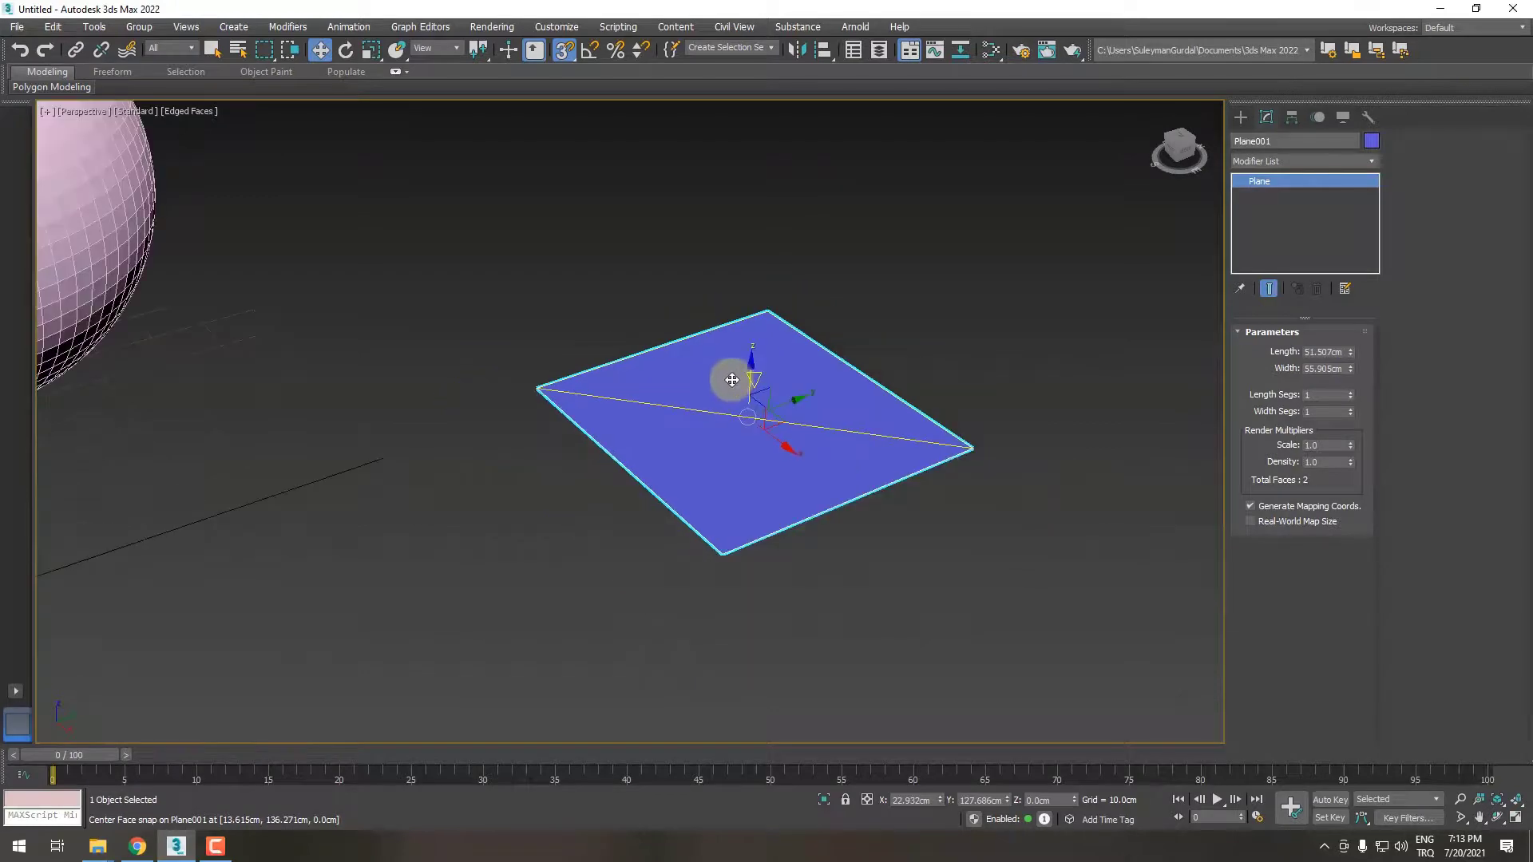
mouse_move(743, 383)
alt+middle_down()
mouse_move(718, 420)
mouse_move(808, 374)
alt+middle_up()
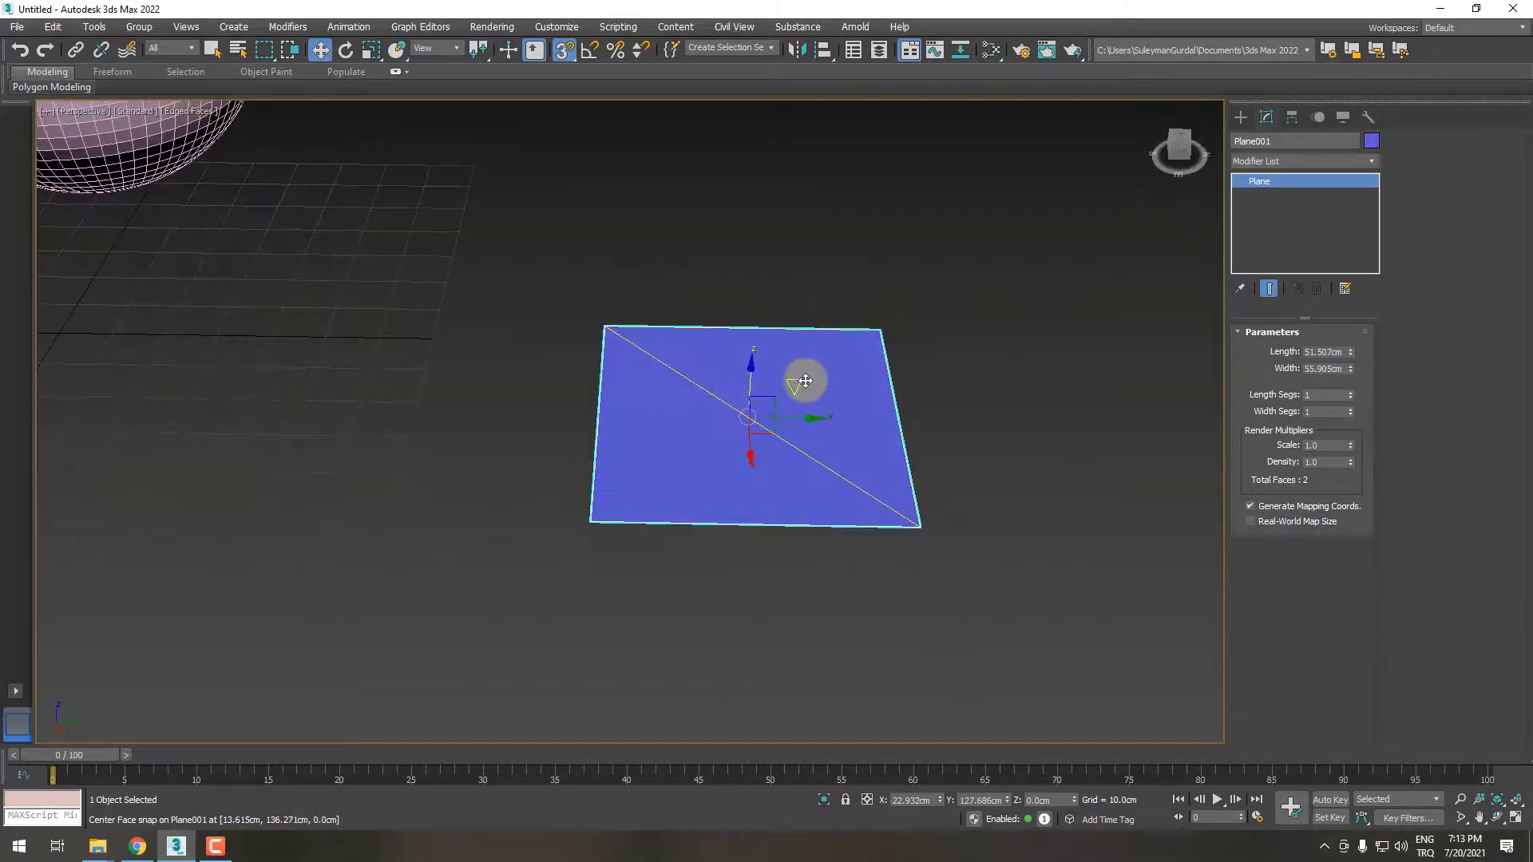
Step: Test-move the plane with Center Face snapping, cancel it, and orbit to see both objects
drag(687, 476, 708, 466)
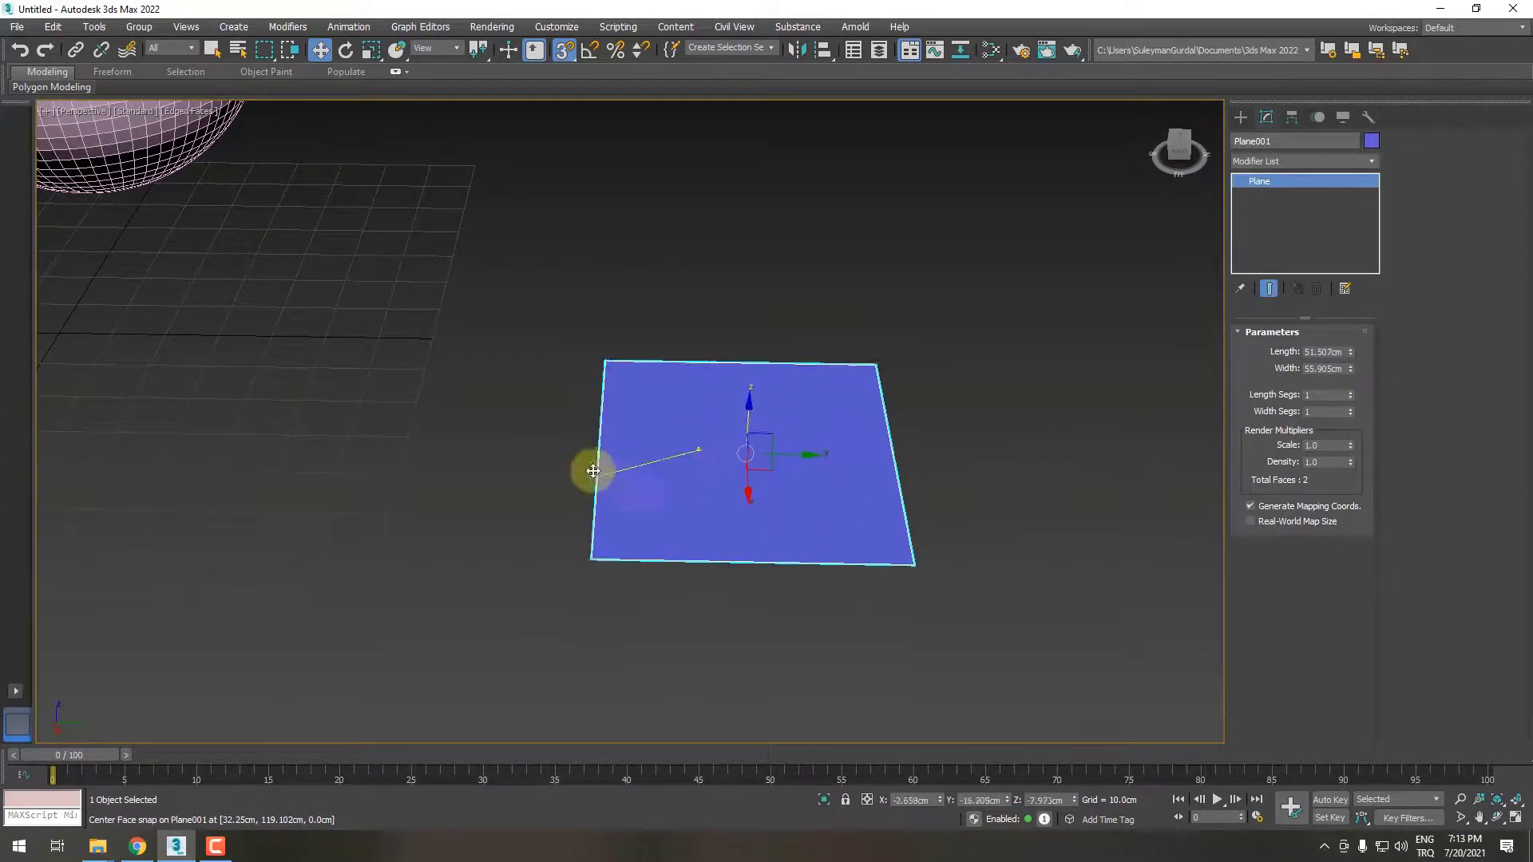
right_click(708, 466)
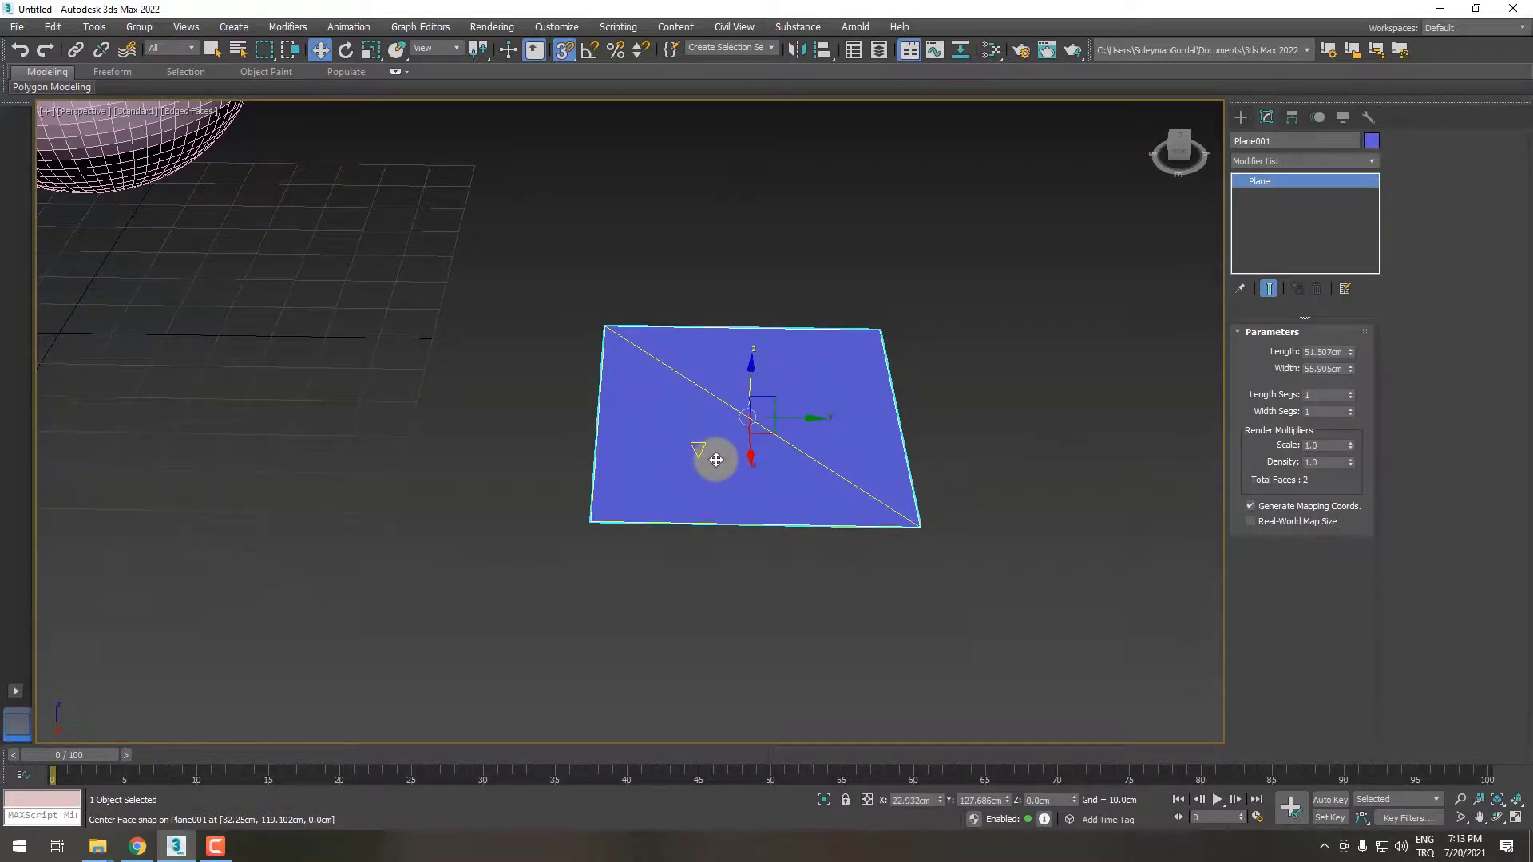
scroll(838, 391, down, 1)
scroll(815, 427, down, 1)
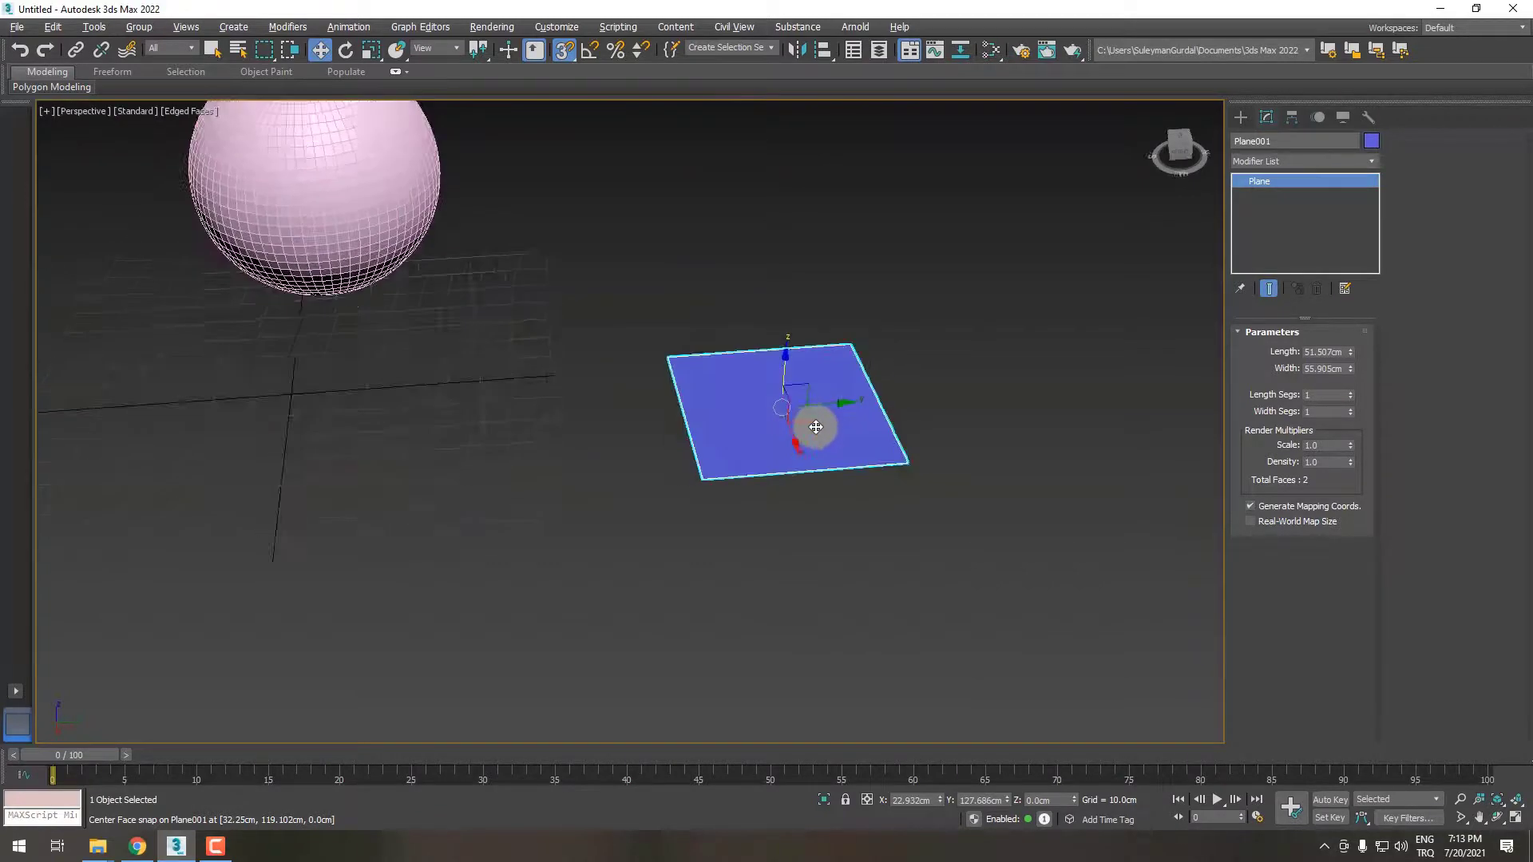
mouse_move(816, 428)
alt+middle_down()
mouse_move(876, 424)
mouse_move(880, 448)
mouse_move(850, 425)
mouse_move(1014, 445)
alt+middle_up()
scroll(900, 457, up, 3)
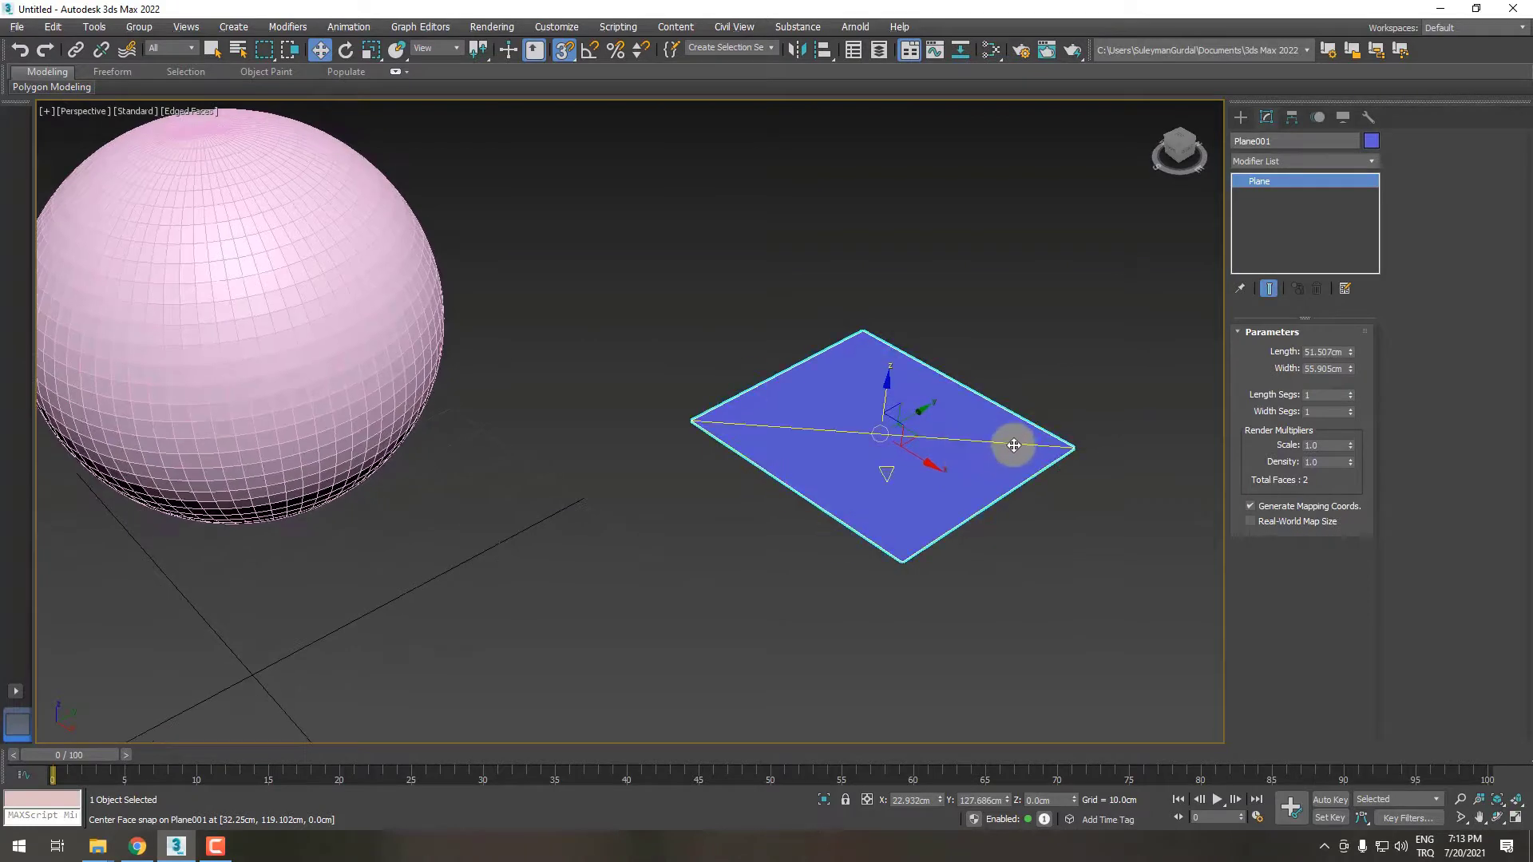